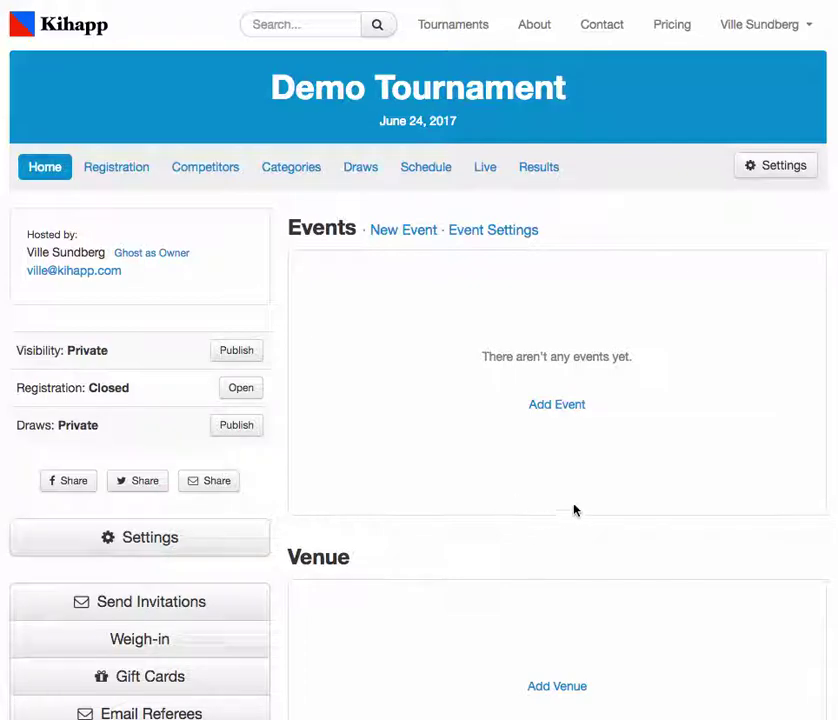
# Step: Create a Points Fighting event in head-to-head format with bronze matches
pyautogui.click(558, 406)
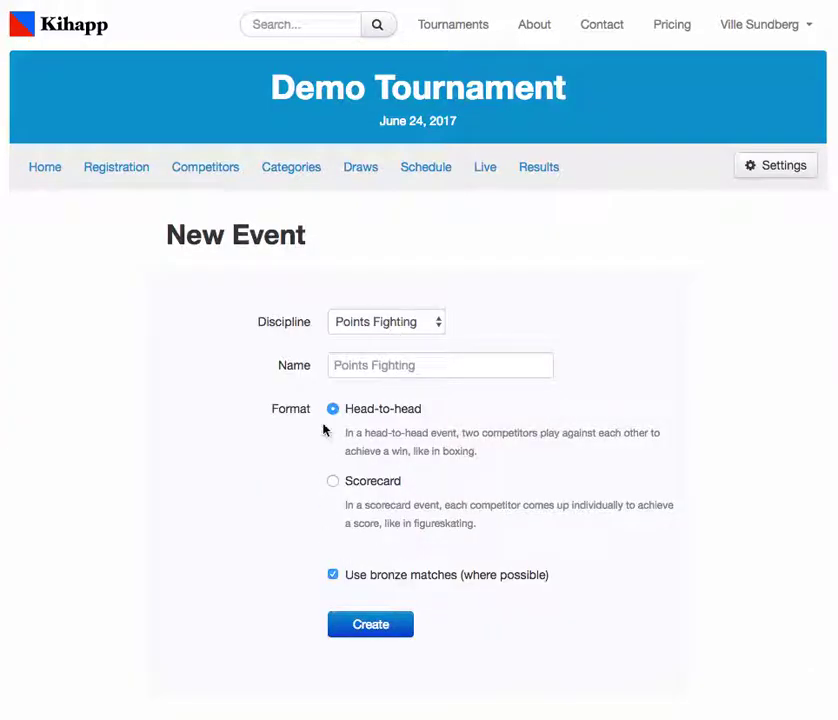
pyautogui.click(369, 625)
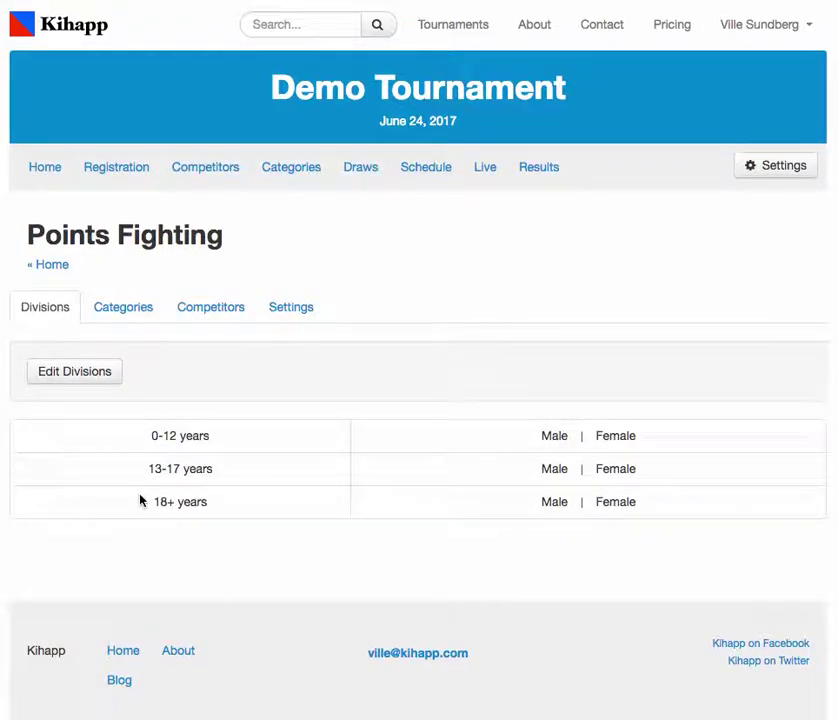
# Step: Start editing the event's divisions and set the youngest age division's upper limit to 9 years
pyautogui.click(80, 377)
pyautogui.scroll(-5, 80, 377)
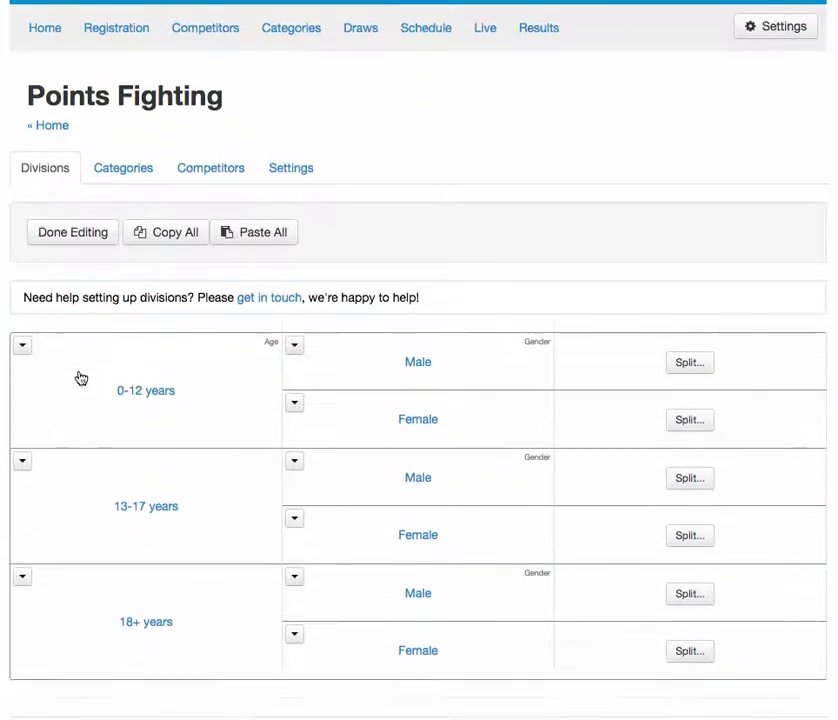
pyautogui.scroll(-1, 197, 310)
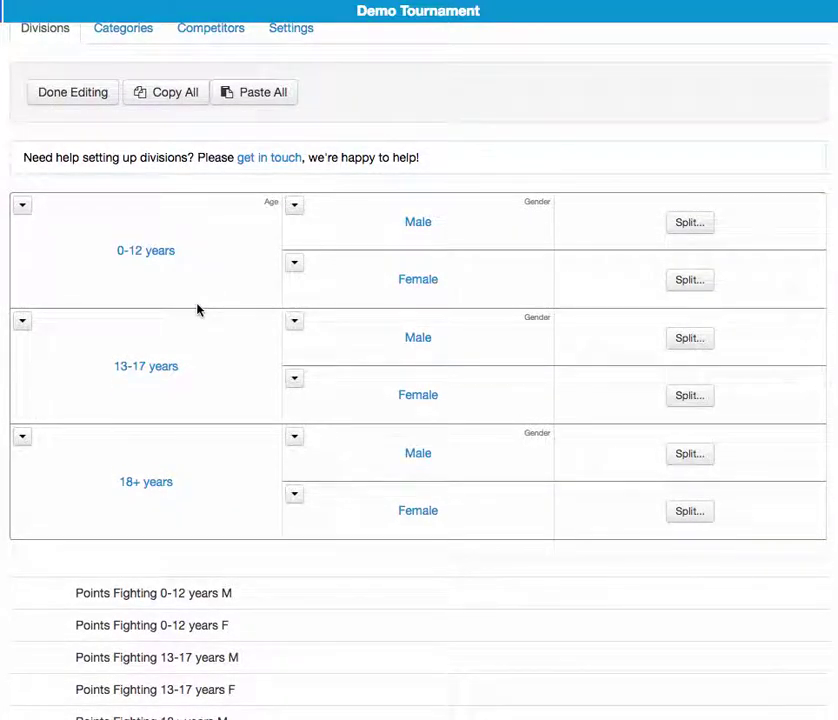
pyautogui.click(148, 258)
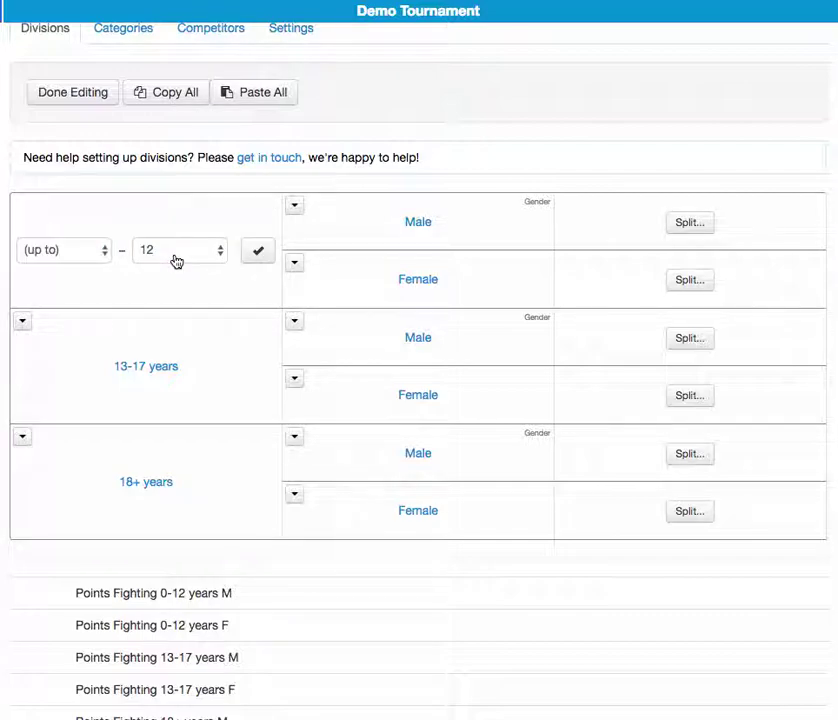
pyautogui.click(145, 257)
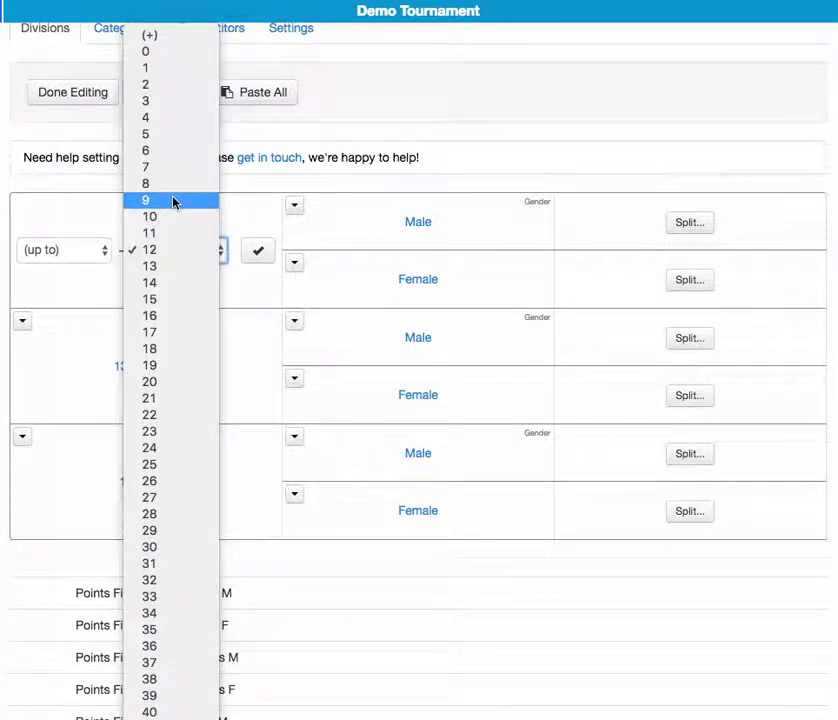
pyautogui.click(172, 202)
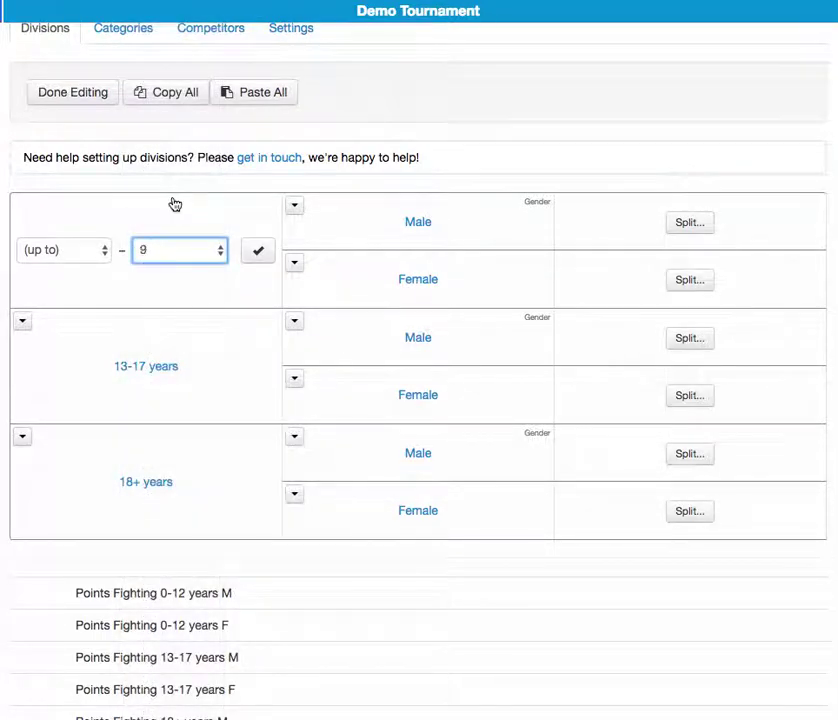
pyautogui.click(256, 255)
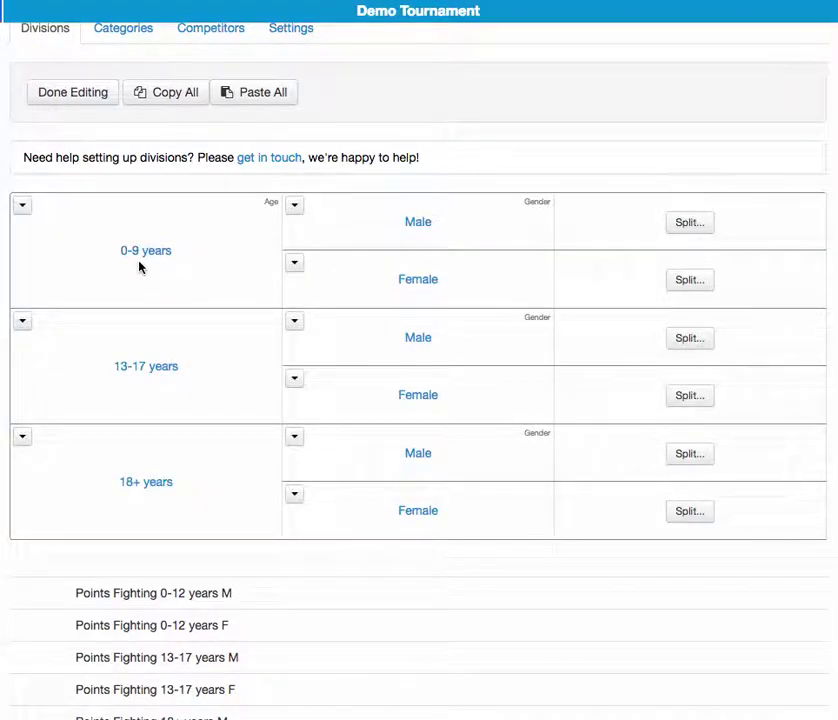
# Step: Insert a 10-12 years age division below the 0-9 years division
pyautogui.click(22, 205)
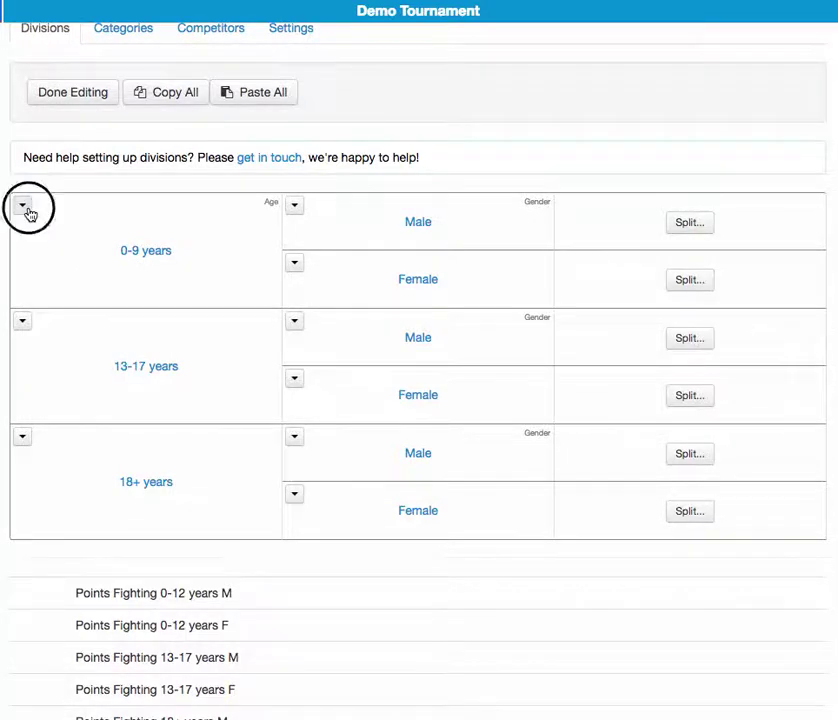
pyautogui.click(58, 312)
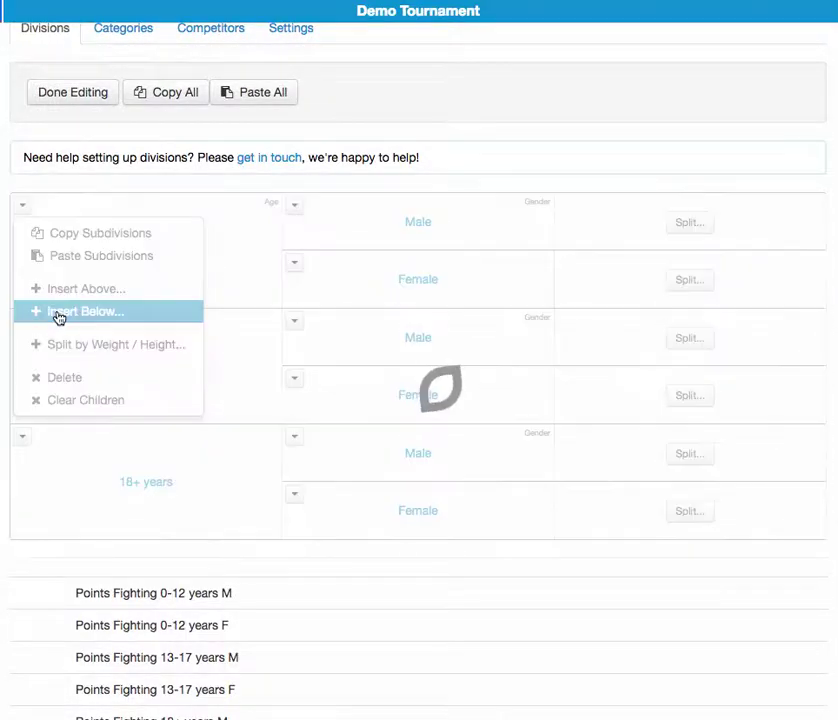
pyautogui.click(259, 326)
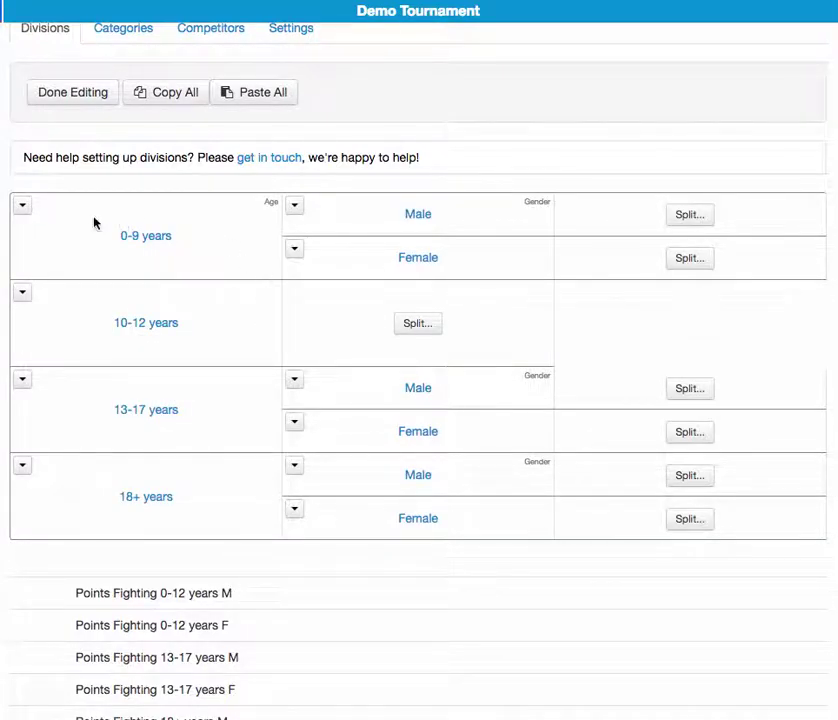
# Step: Copy the male and female subdivisions of the 0-9 years division into the 10-12 years division
pyautogui.click(23, 207)
pyautogui.click(45, 233)
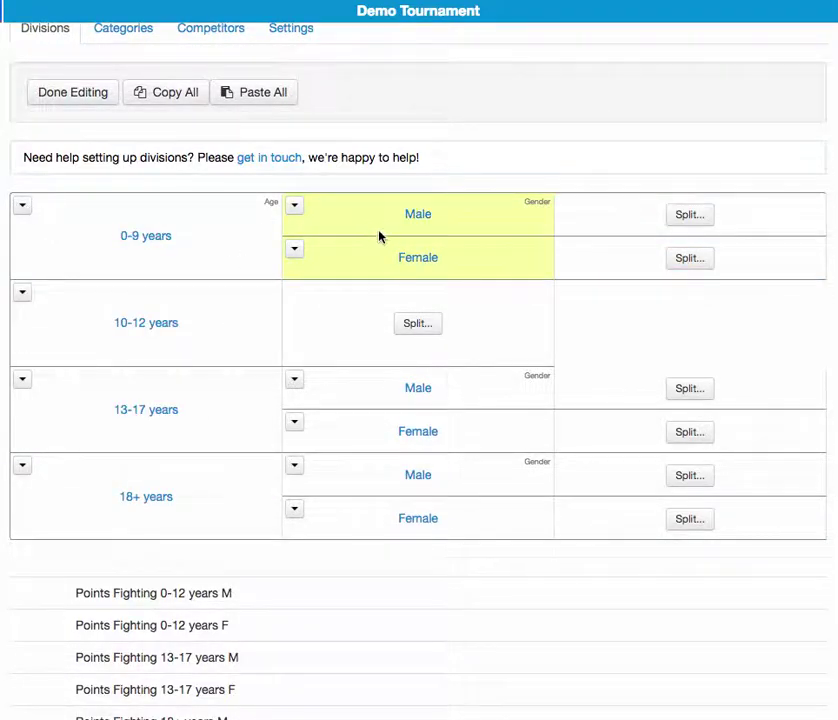
pyautogui.click(22, 293)
pyautogui.click(37, 345)
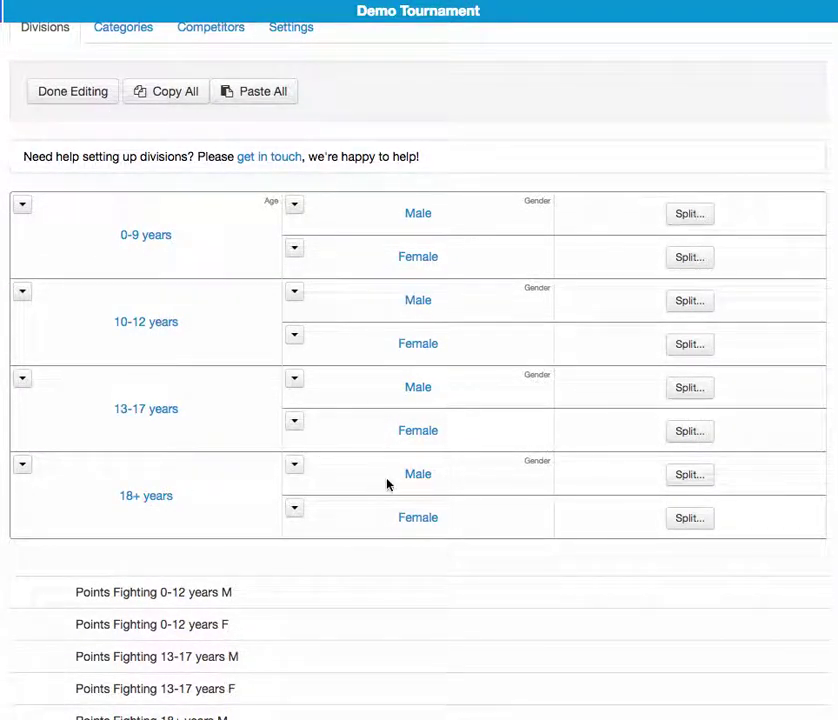
# Step: Split the 18+ years male division by weight in kilograms into the classes -50, -60, -70 and +70
pyautogui.click(294, 468)
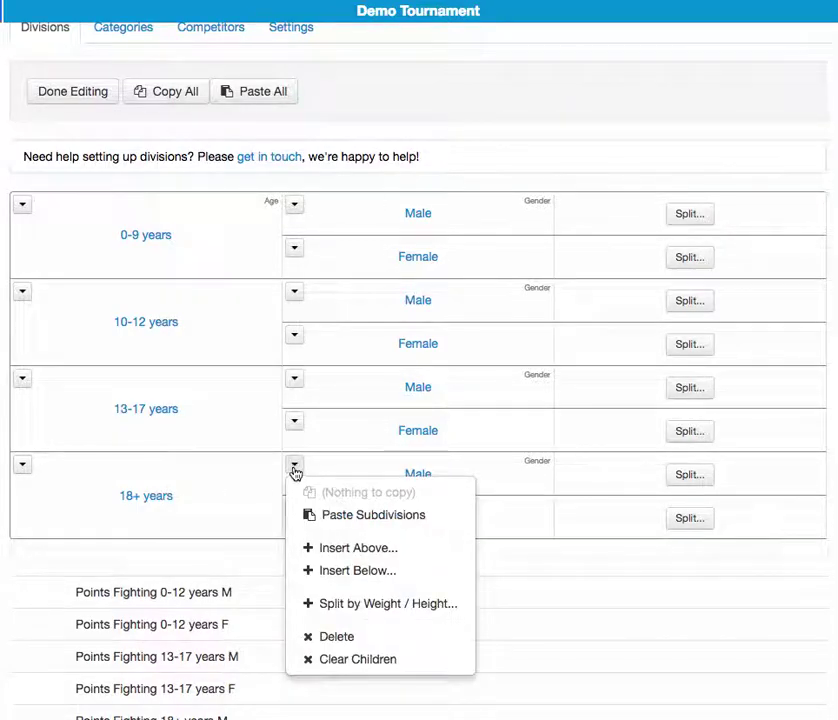
pyautogui.click(357, 603)
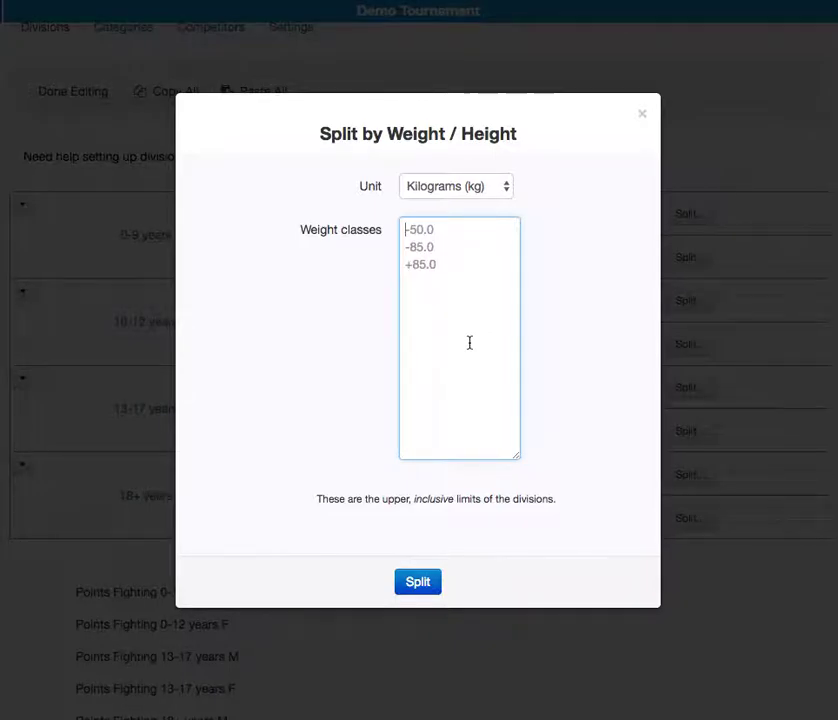
pyautogui.write('-50 ')
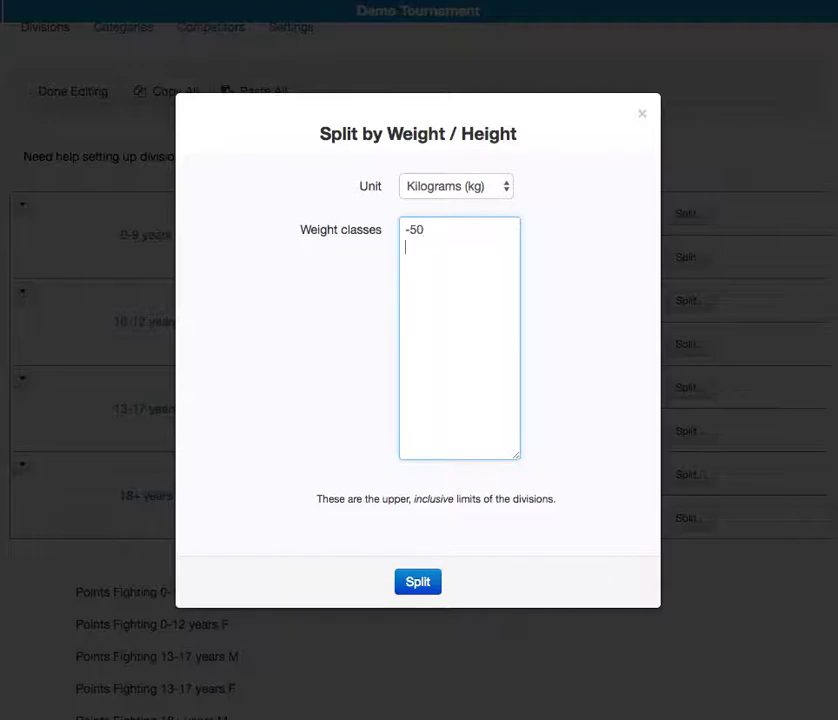
pyautogui.write('-60 ')
pyautogui.write('-70')
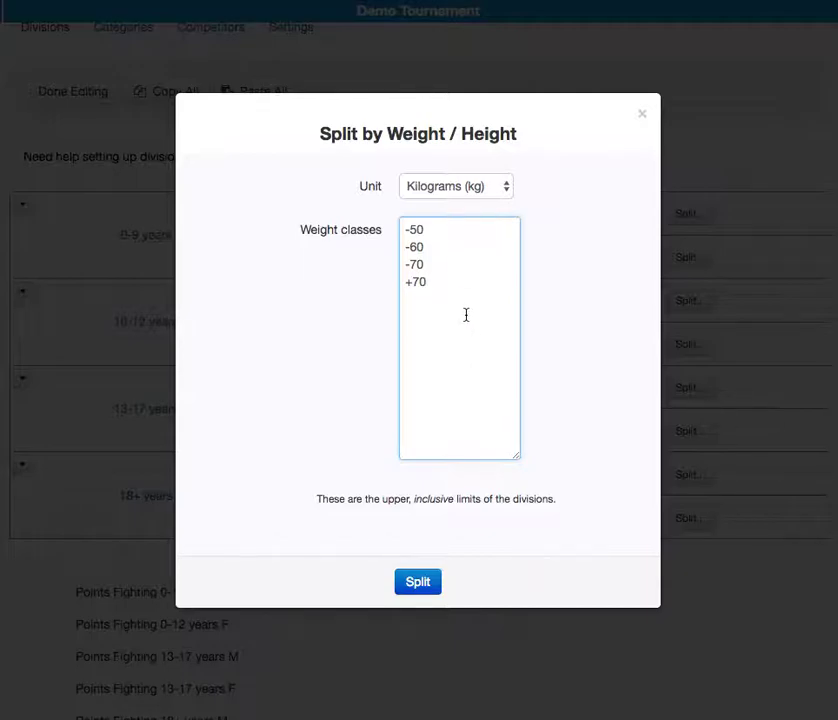
pyautogui.click(430, 593)
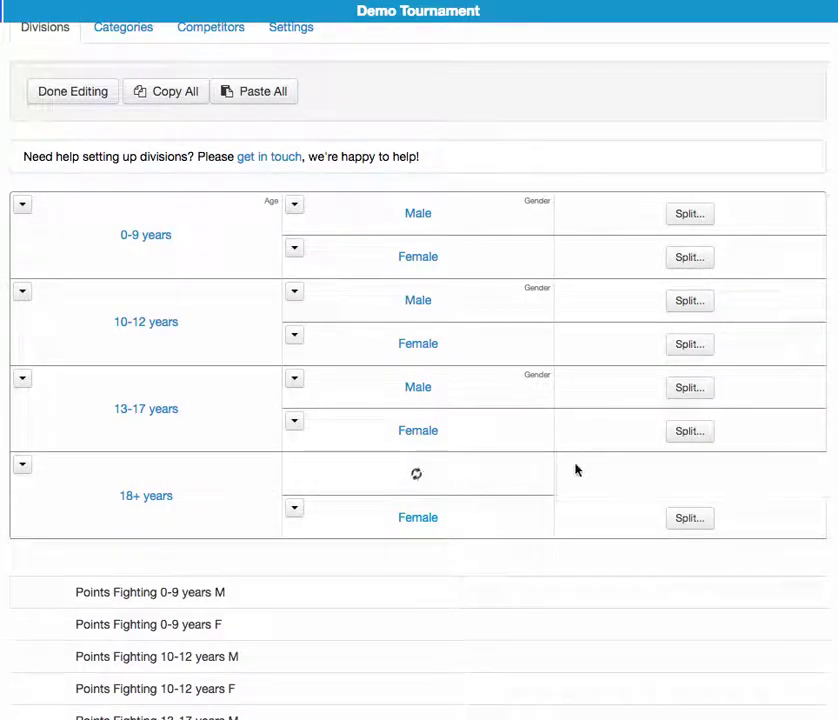
# Step: Copy the weight classes of the 18+ years male division into the 18+ years female division
pyautogui.scroll(-6, 565, 514)
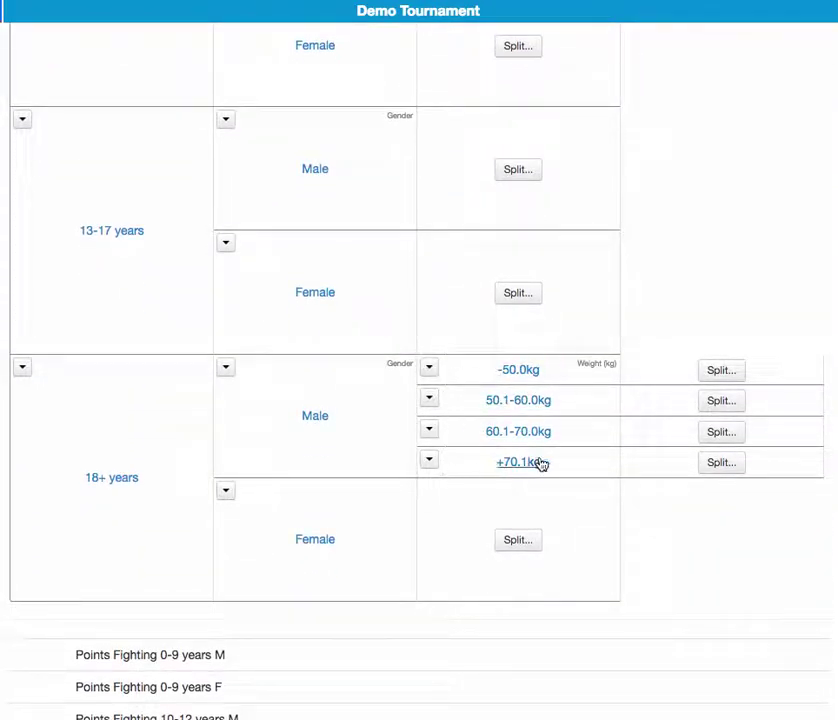
pyautogui.scroll(-1, 534, 465)
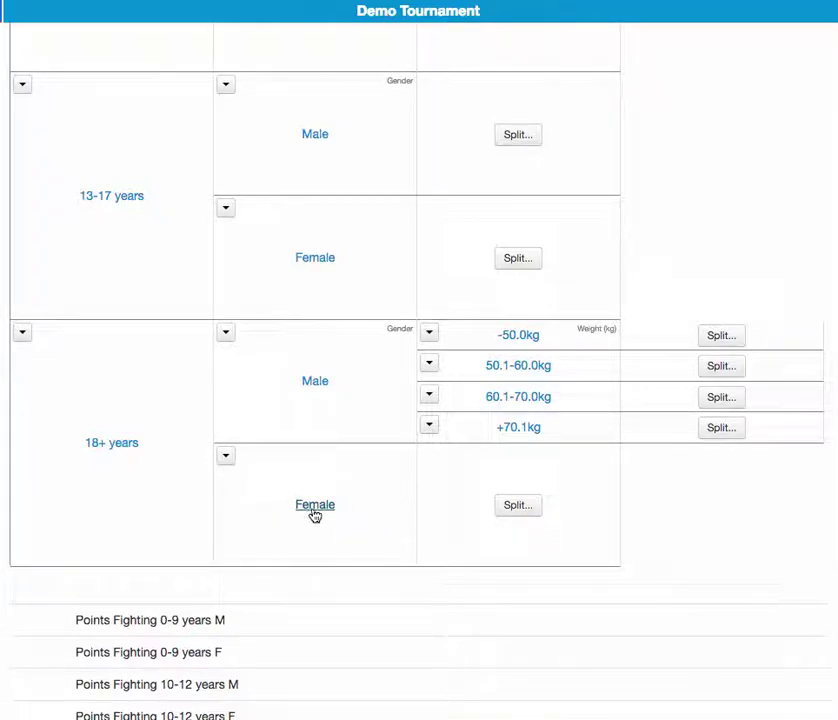
pyautogui.scroll(-1, 585, 368)
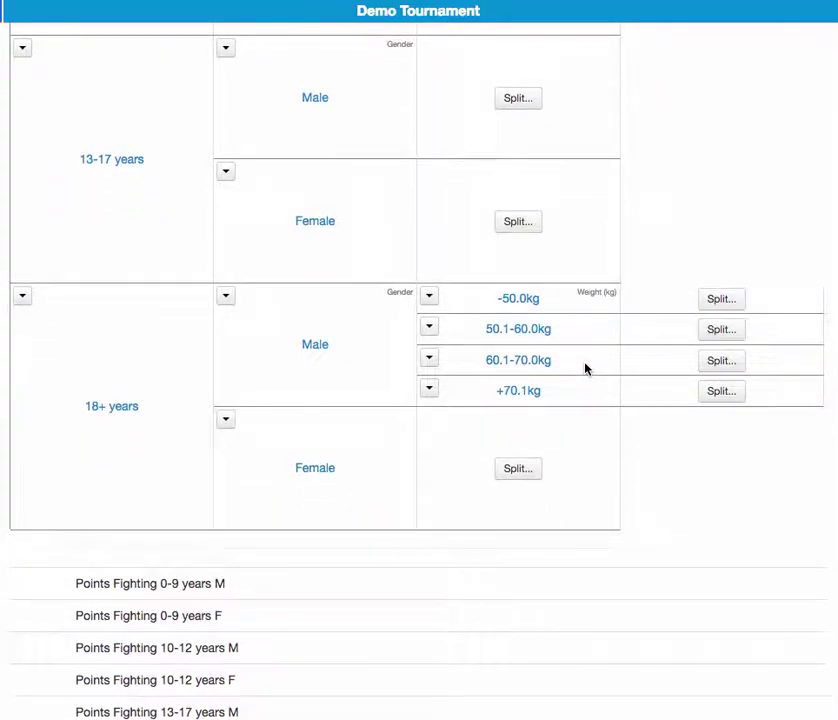
pyautogui.click(225, 296)
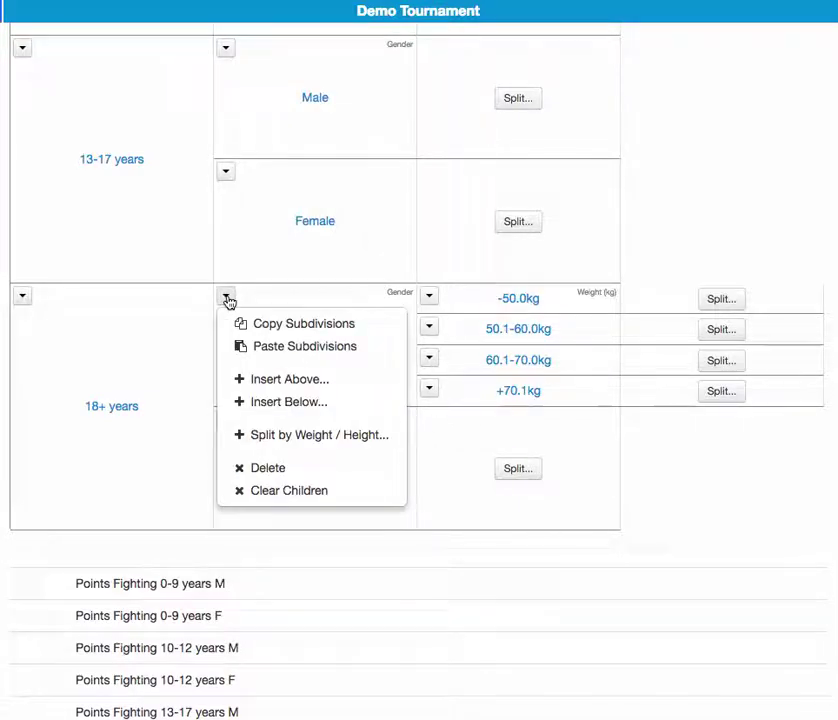
pyautogui.click(266, 321)
pyautogui.click(225, 419)
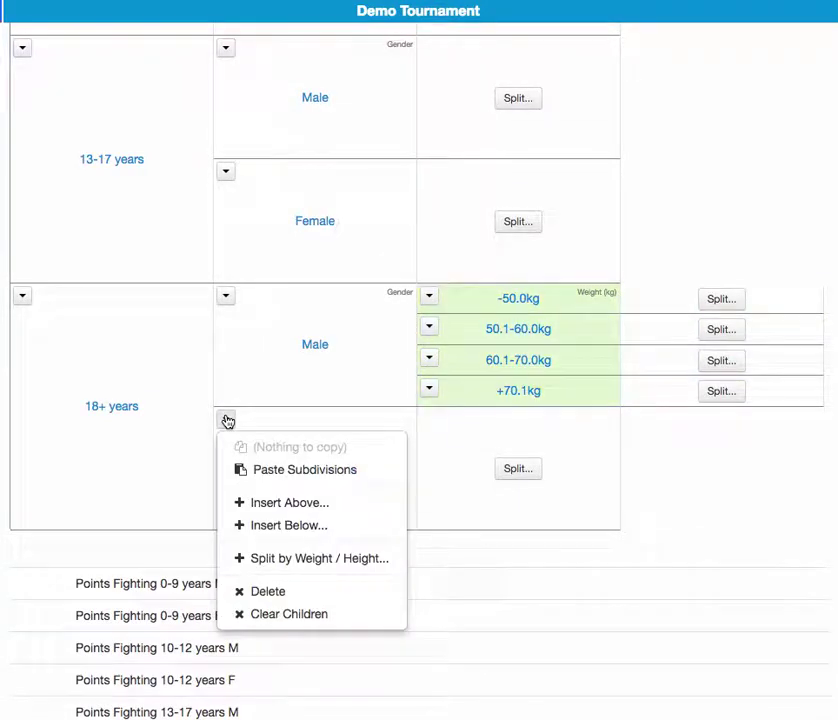
pyautogui.click(248, 474)
pyautogui.scroll(2, 372, 531)
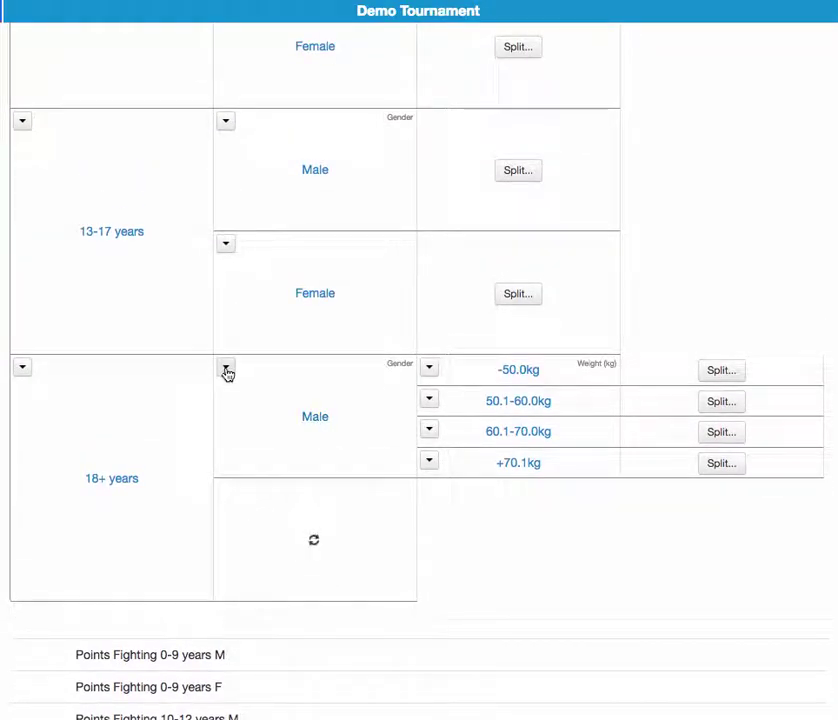
pyautogui.click(226, 370)
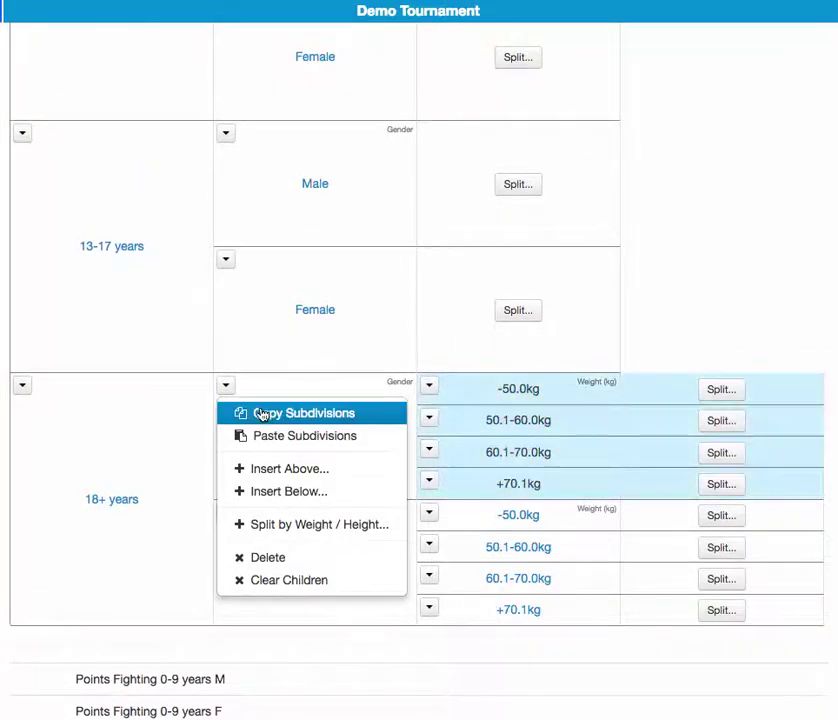
pyautogui.click(238, 388)
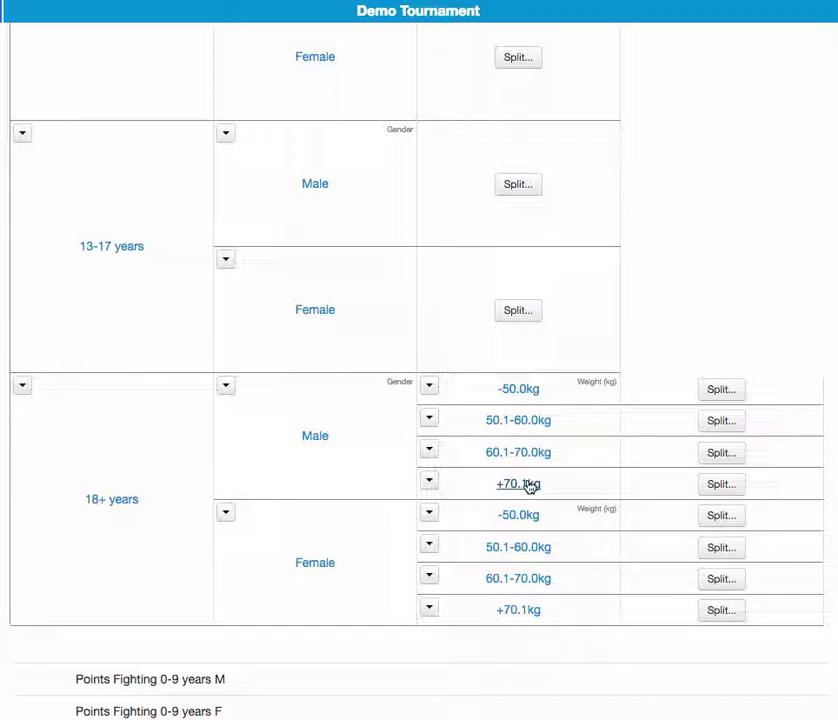
pyautogui.scroll(-2, 335, 495)
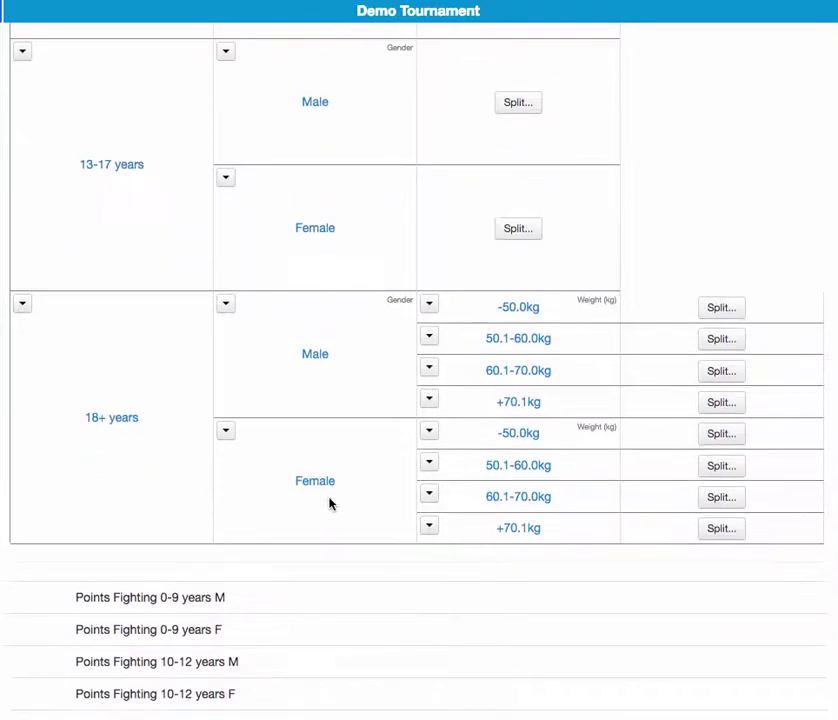
# Step: Copy all gender and weight subdivisions of the 18+ years division into the 13-17 years division
pyautogui.scroll(2, 420, 530)
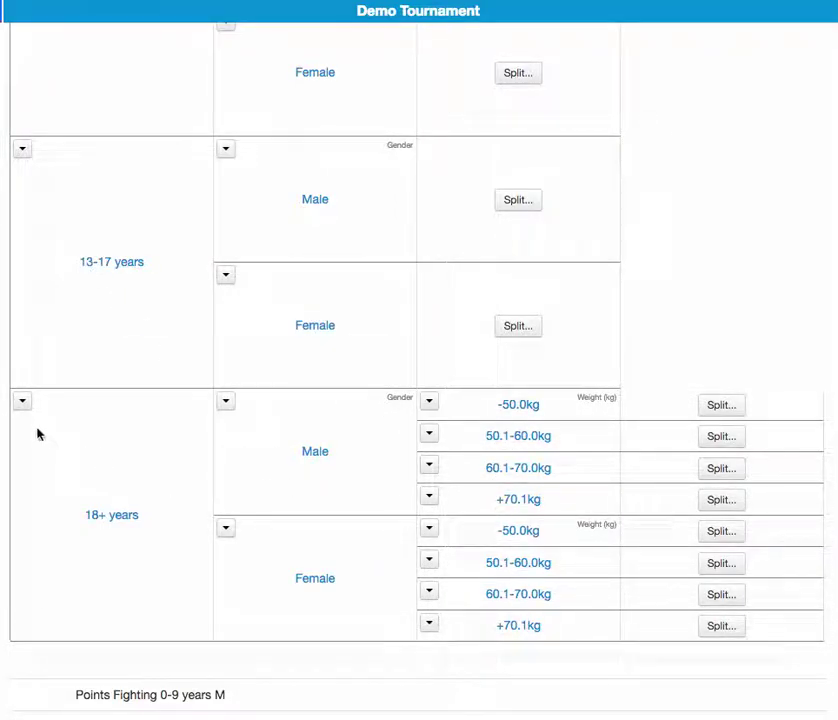
pyautogui.click(22, 401)
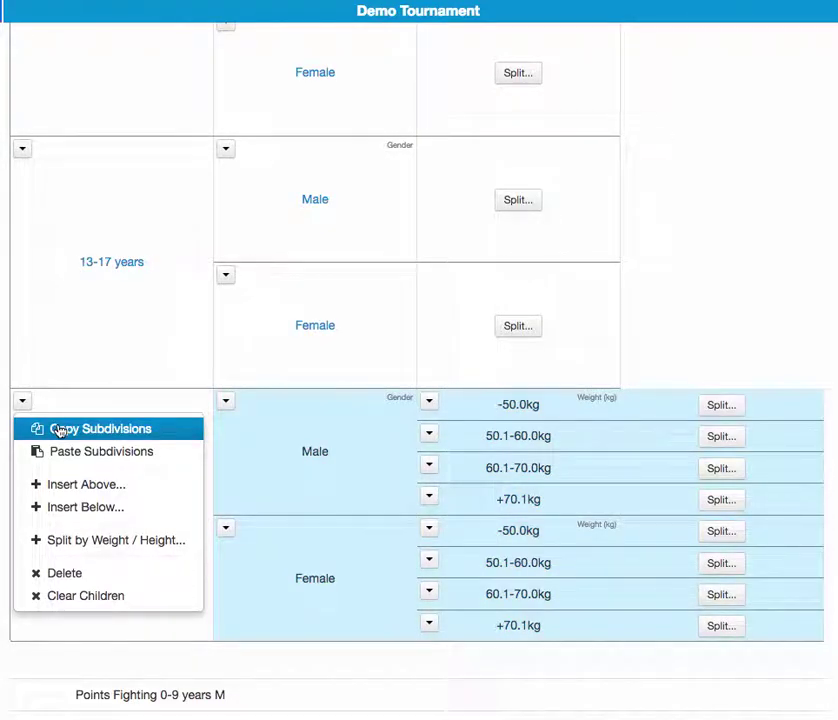
pyautogui.click(60, 429)
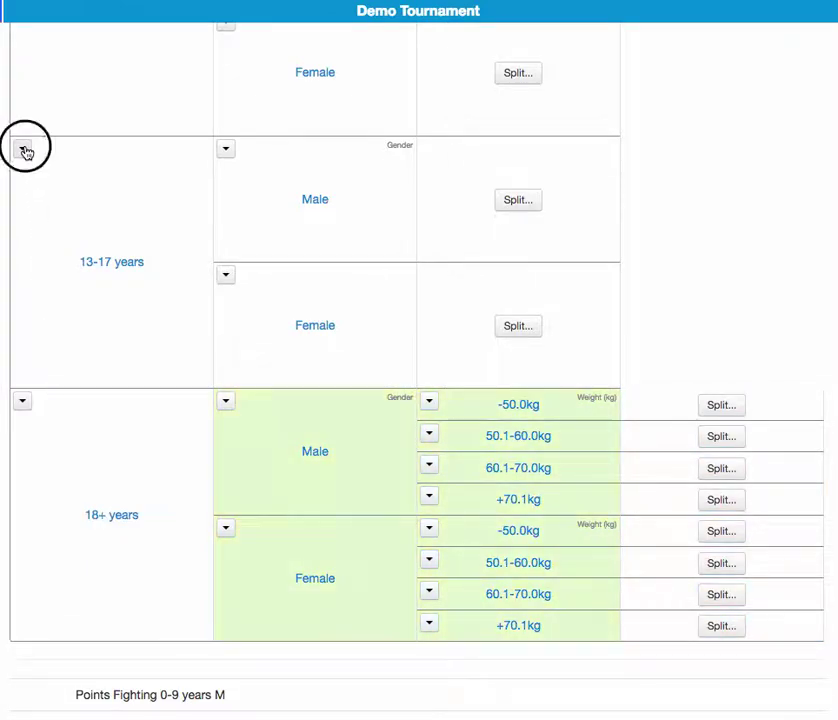
pyautogui.click(24, 150)
pyautogui.click(44, 199)
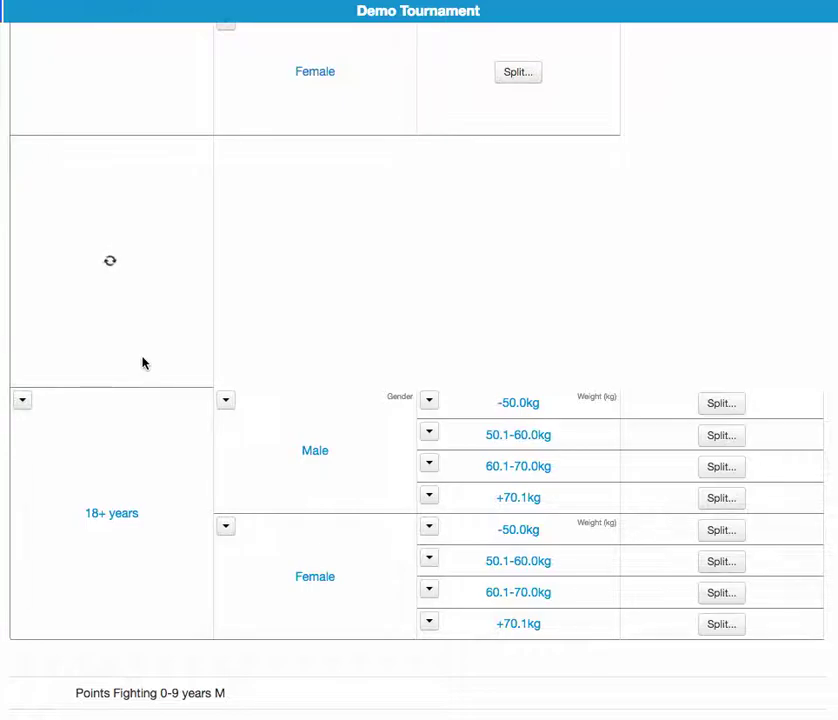
# Step: Paste the copied gender and weight subdivisions into the 10-12 years division
pyautogui.scroll(2, 143, 363)
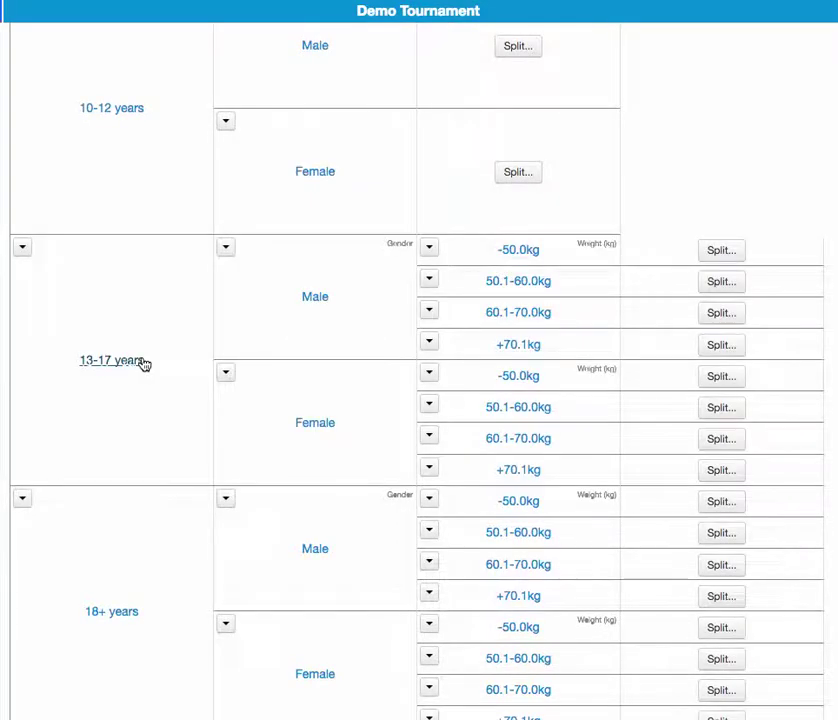
pyautogui.scroll(4, 143, 363)
pyautogui.click(23, 175)
pyautogui.click(33, 222)
pyautogui.scroll(2, 125, 368)
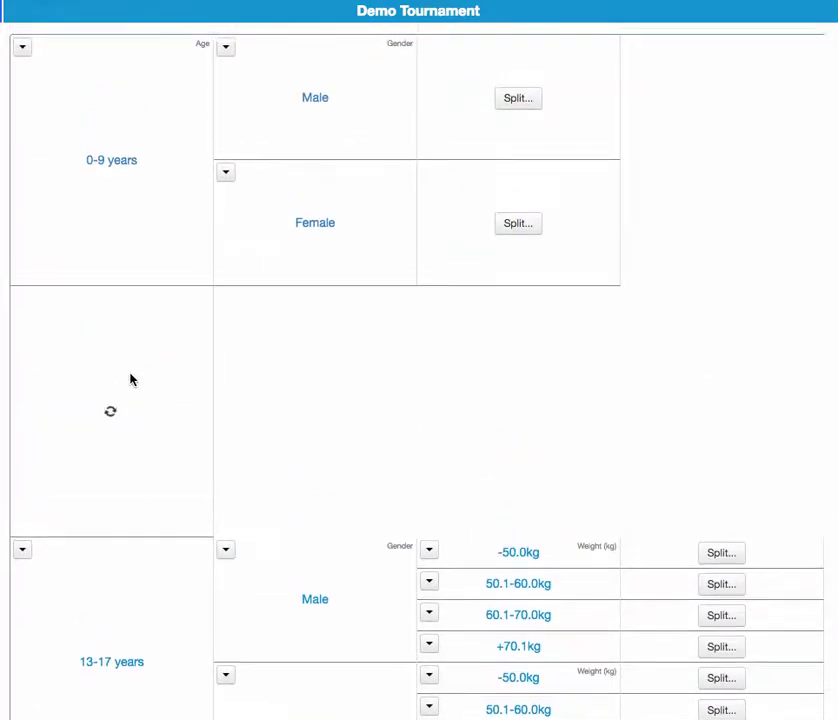
pyautogui.scroll(2, 130, 379)
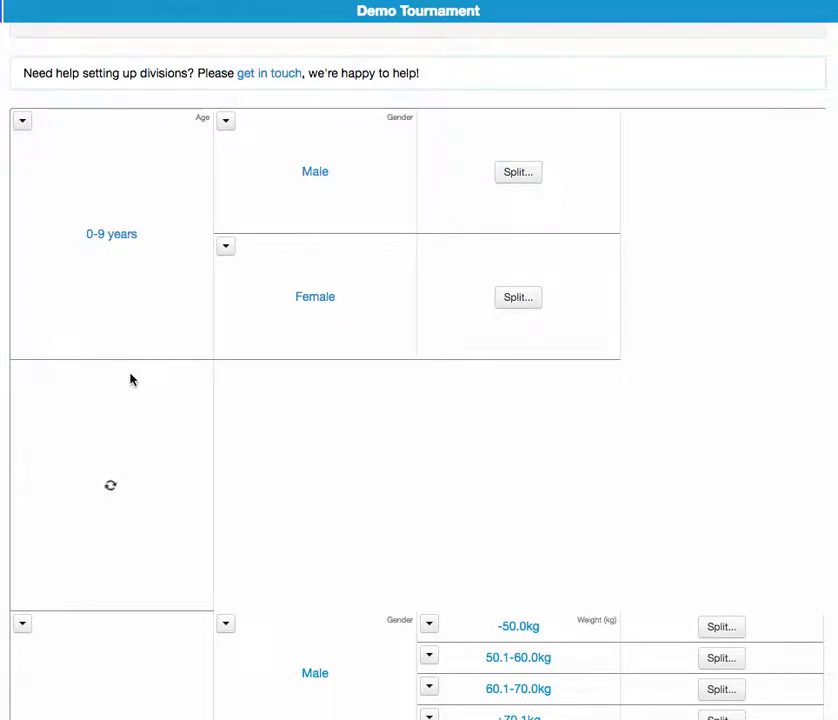
pyautogui.scroll(1, 130, 379)
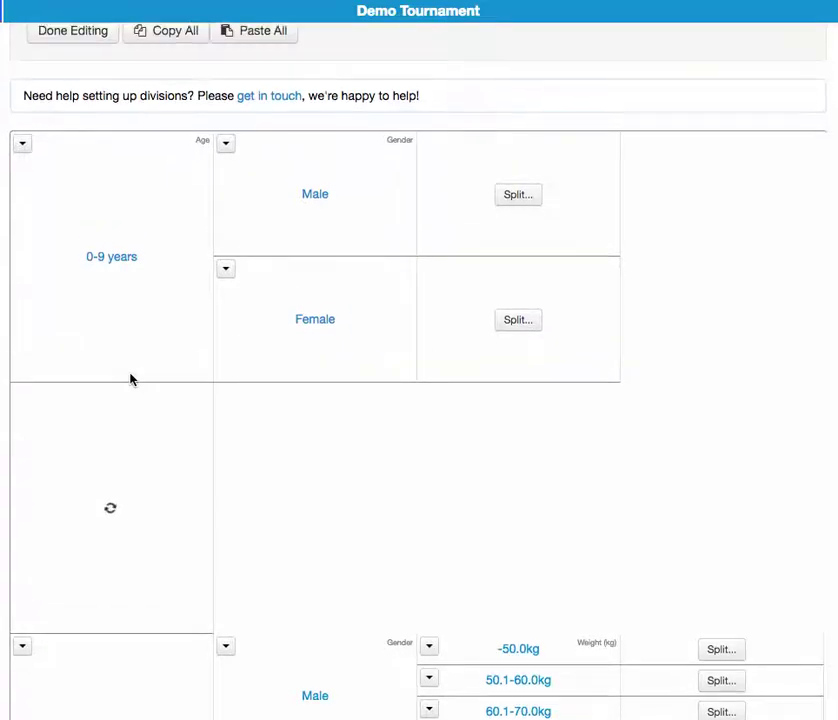
# Step: Split the 0-9 years male division by height in centimeters with upper limits 130, 140, 150 and 160
pyautogui.scroll(1, 130, 379)
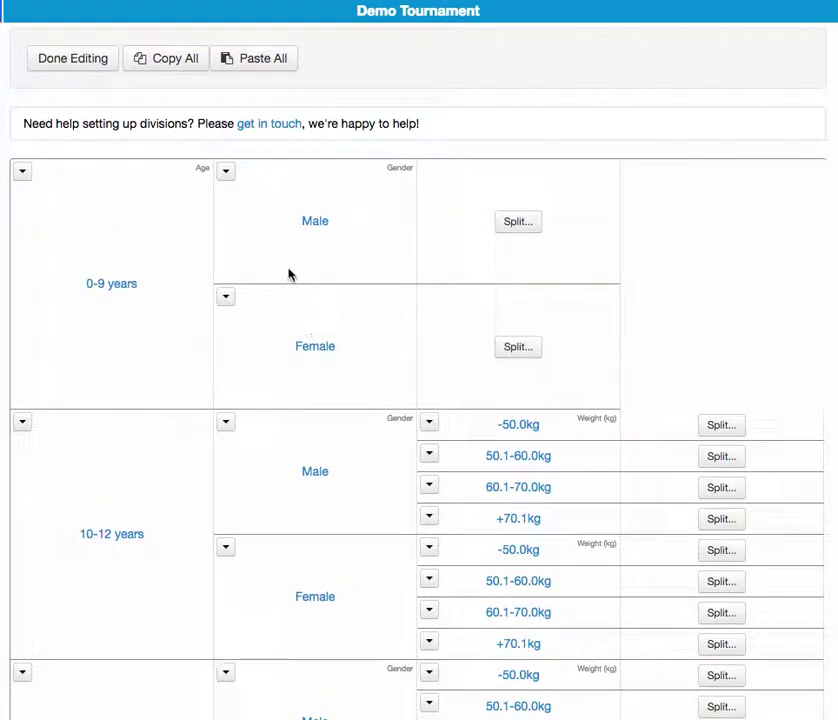
pyautogui.click(226, 174)
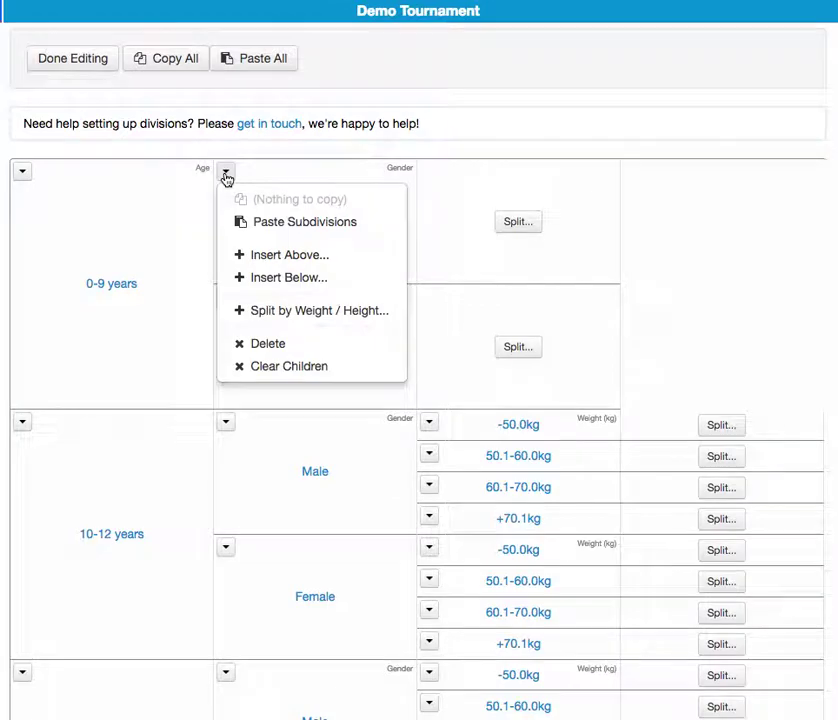
pyautogui.click(286, 312)
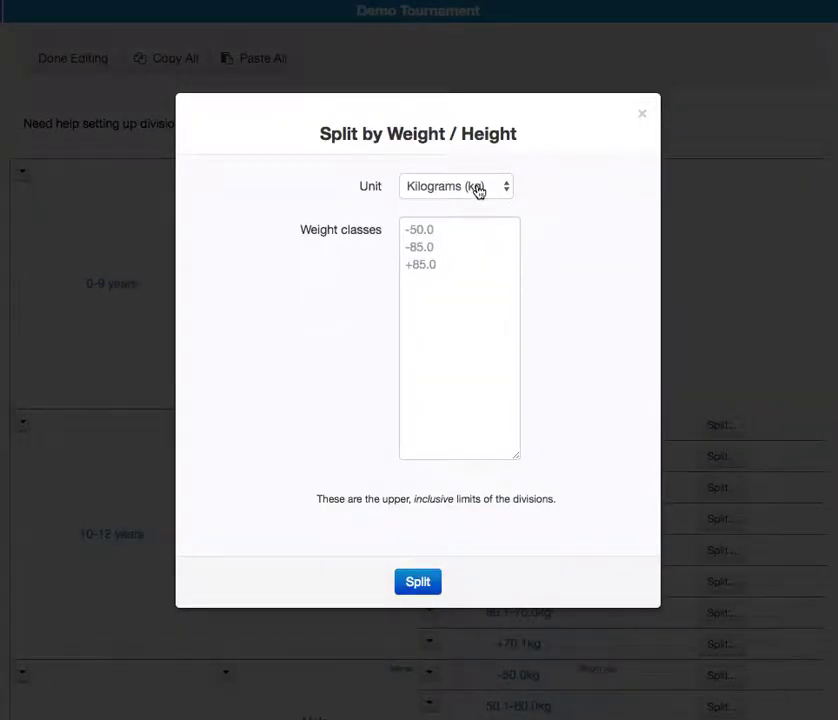
pyautogui.click(478, 190)
pyautogui.click(491, 218)
pyautogui.click(484, 264)
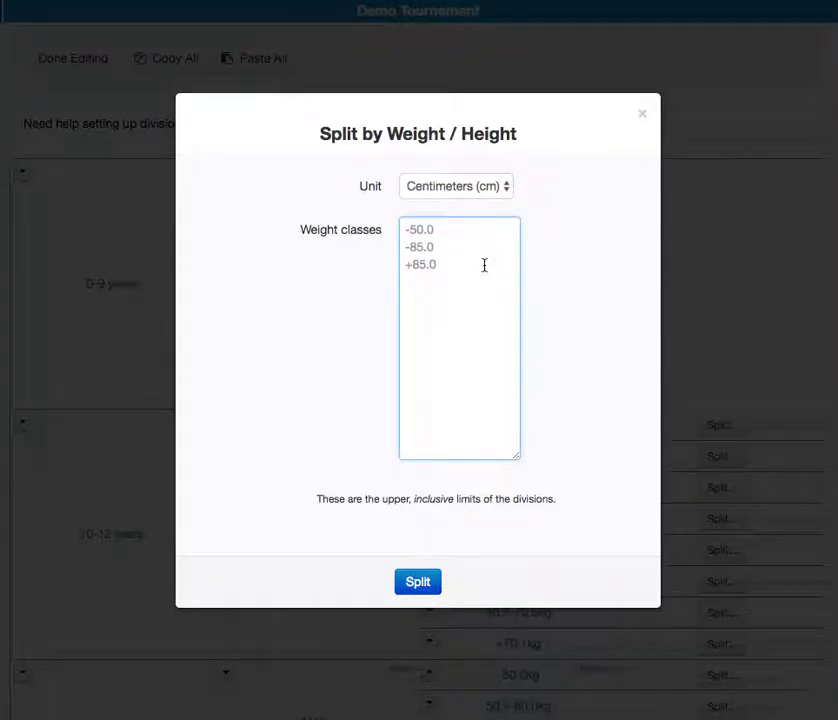
pyautogui.write('130 ')
pyautogui.write('140 ')
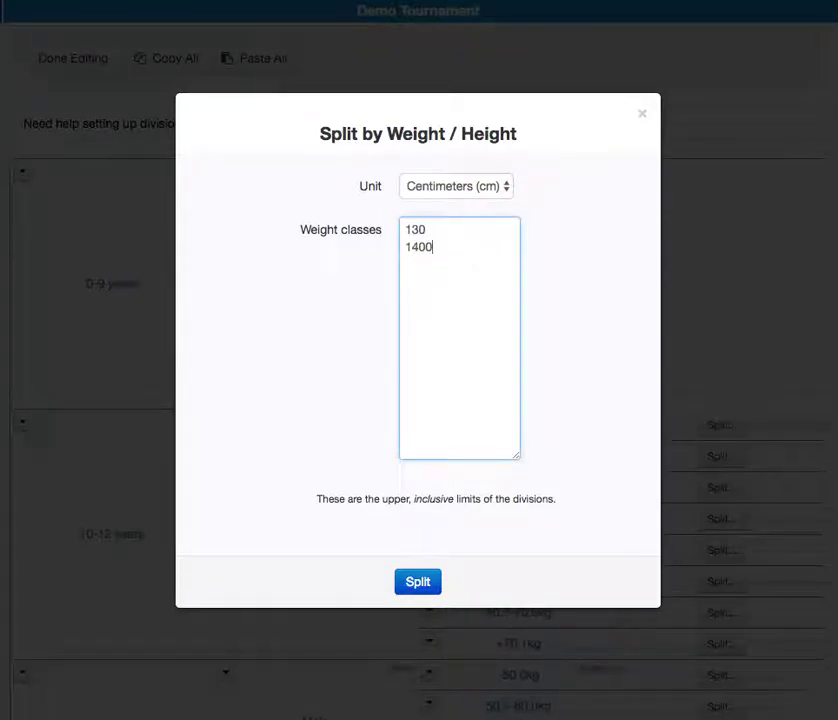
pyautogui.write('150 160')
pyautogui.click(434, 232)
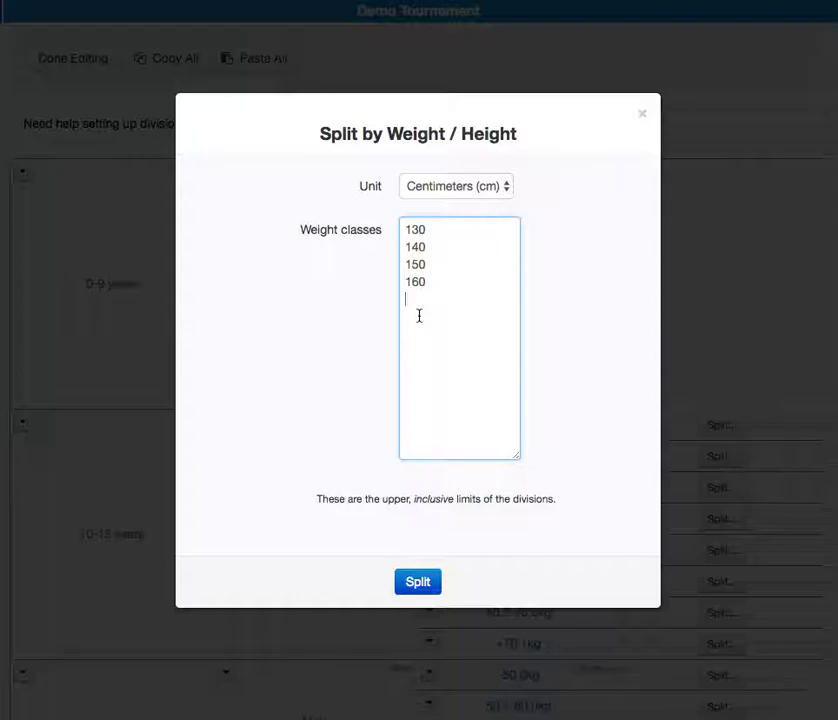
pyautogui.moveTo(428, 282); pyautogui.dragTo(395, 278)
pyautogui.click(425, 361)
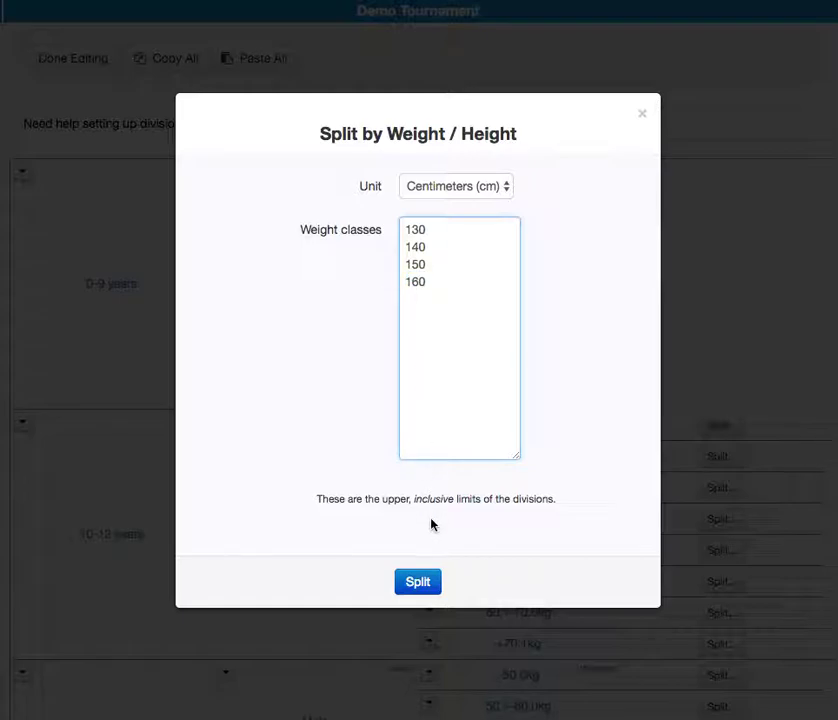
pyautogui.click(425, 585)
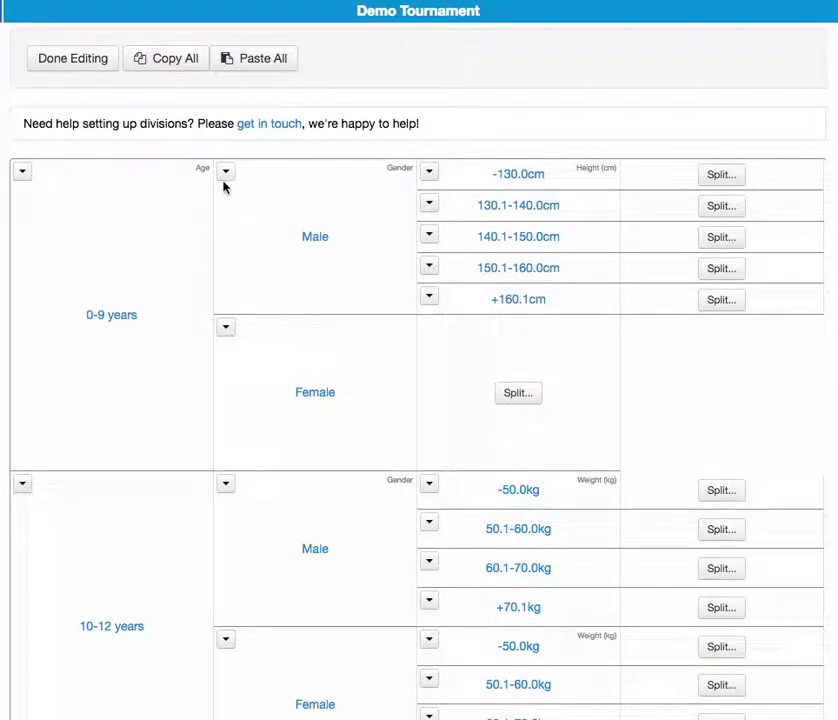
# Step: Copy the height classes of the 0-9 years male division into the 0-9 years female division
pyautogui.click(225, 178)
pyautogui.click(249, 197)
pyautogui.click(225, 328)
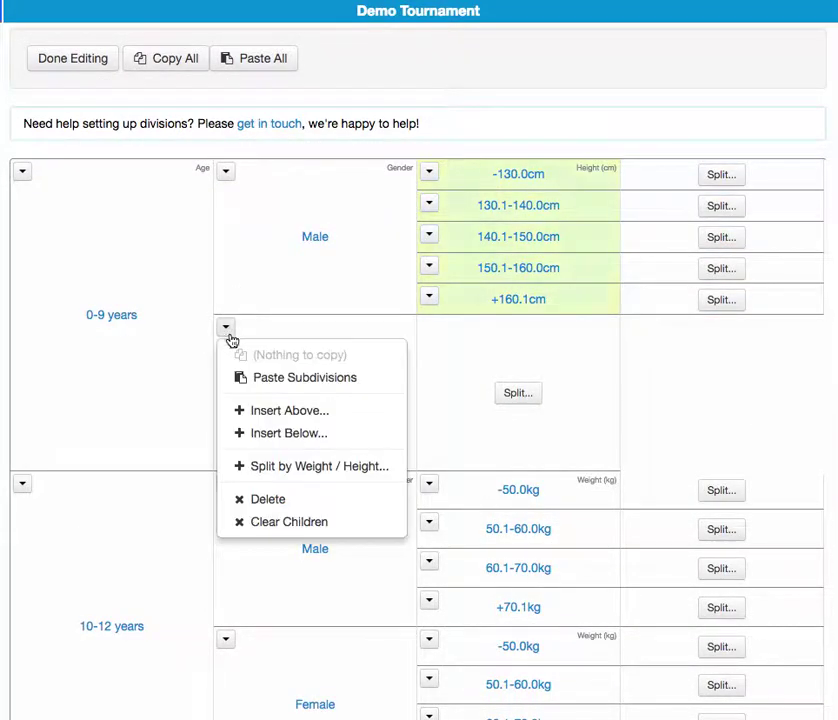
pyautogui.click(268, 378)
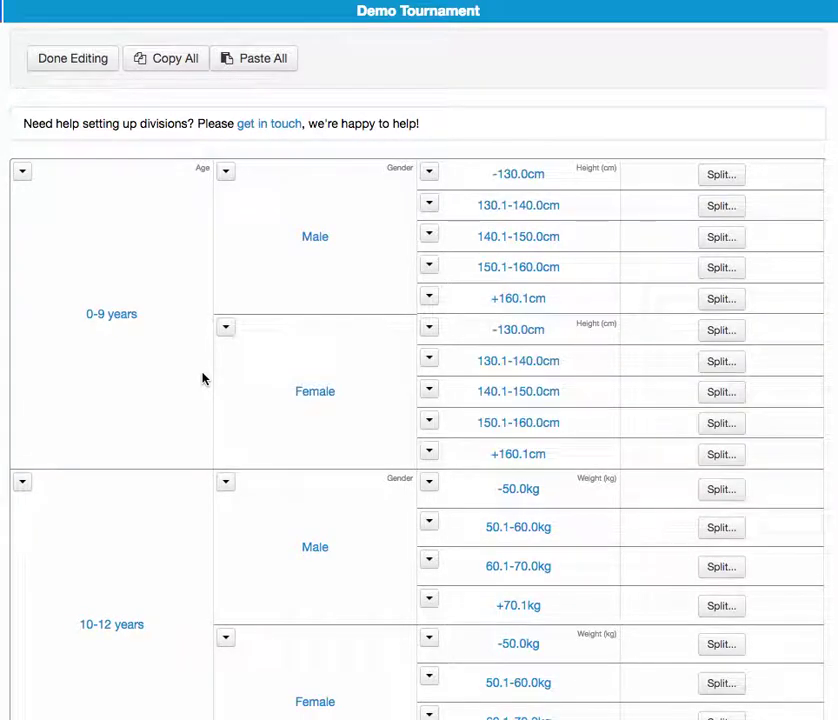
# Step: Review the finished Points Fighting division table and the list of categories generated from it
pyautogui.scroll(3, 202, 378)
pyautogui.scroll(-1, 202, 378)
pyautogui.scroll(-9, 202, 378)
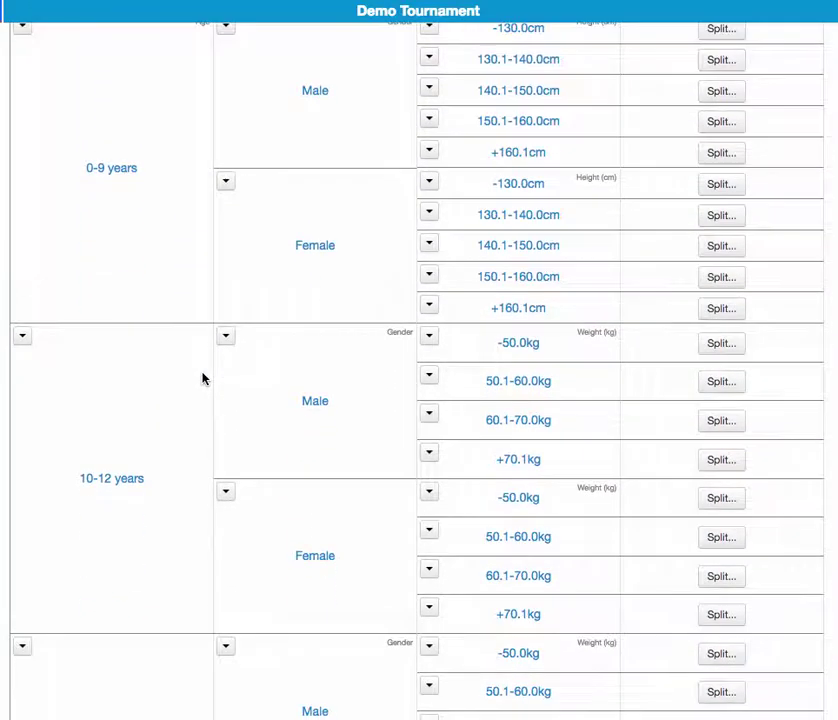
pyautogui.scroll(10, 202, 378)
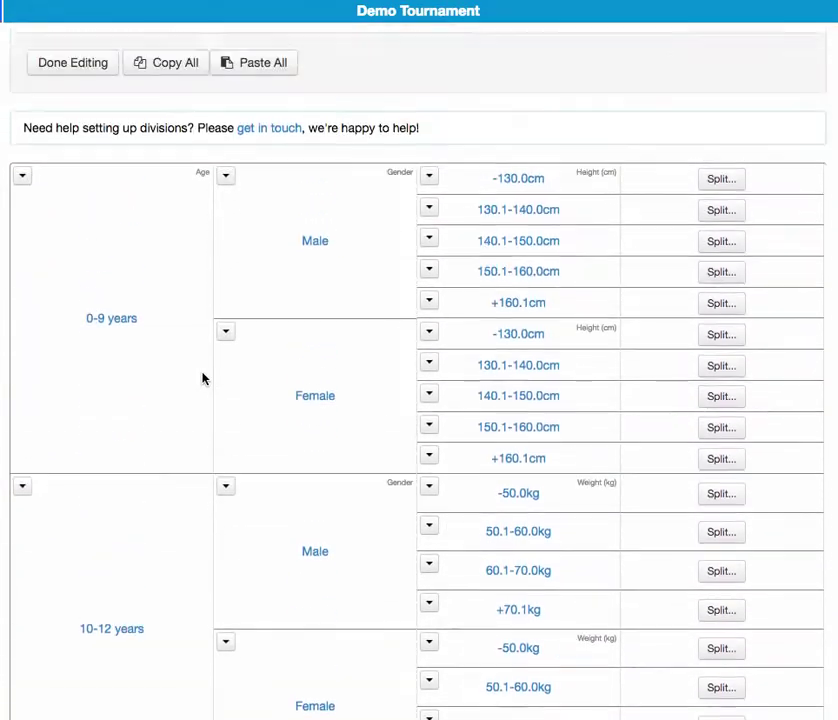
pyautogui.click(122, 295)
pyautogui.scroll(-7, 180, 394)
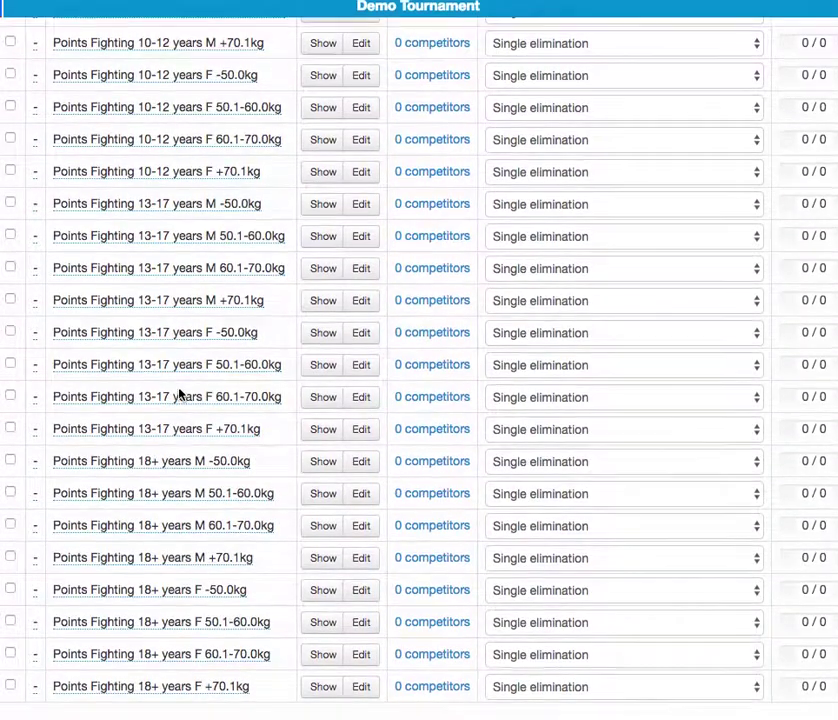
pyautogui.scroll(4, 180, 394)
pyautogui.scroll(3, 180, 393)
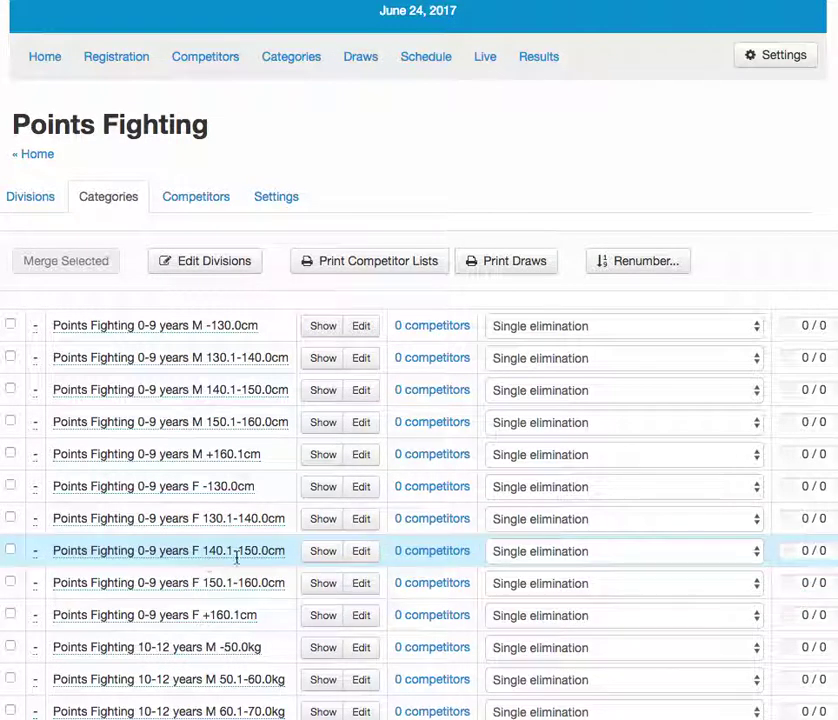
pyautogui.scroll(3, 250, 504)
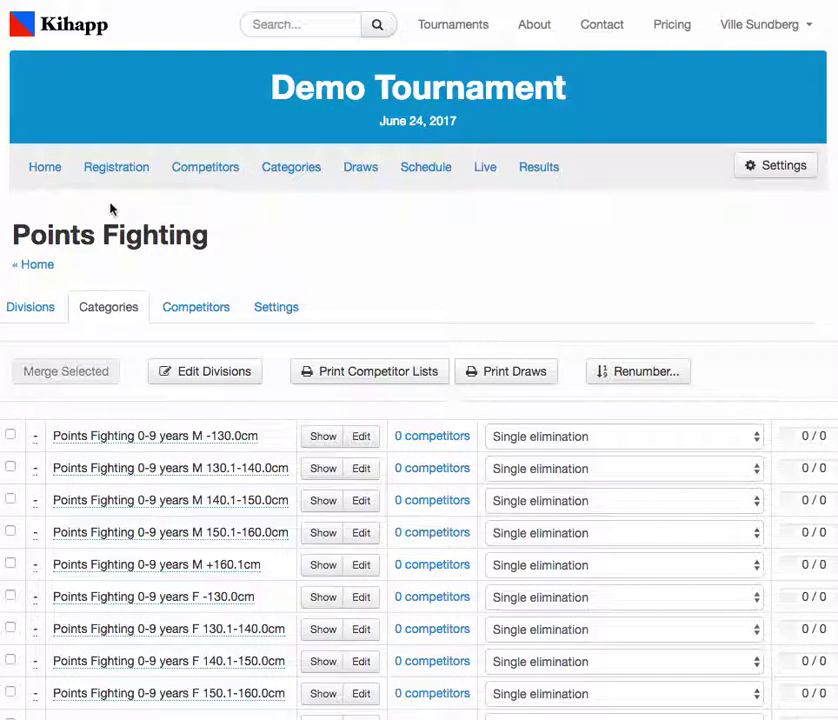
# Step: Create a new Light Contact event for the tournament in head-to-head format with bronze matches
pyautogui.click(47, 166)
pyautogui.scroll(-1, 313, 261)
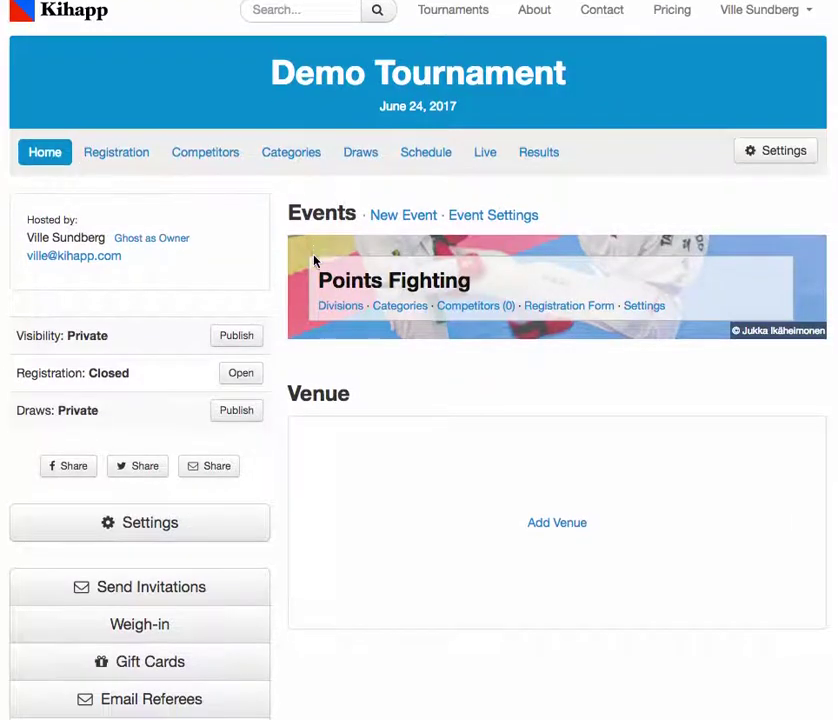
pyautogui.scroll(1, 318, 226)
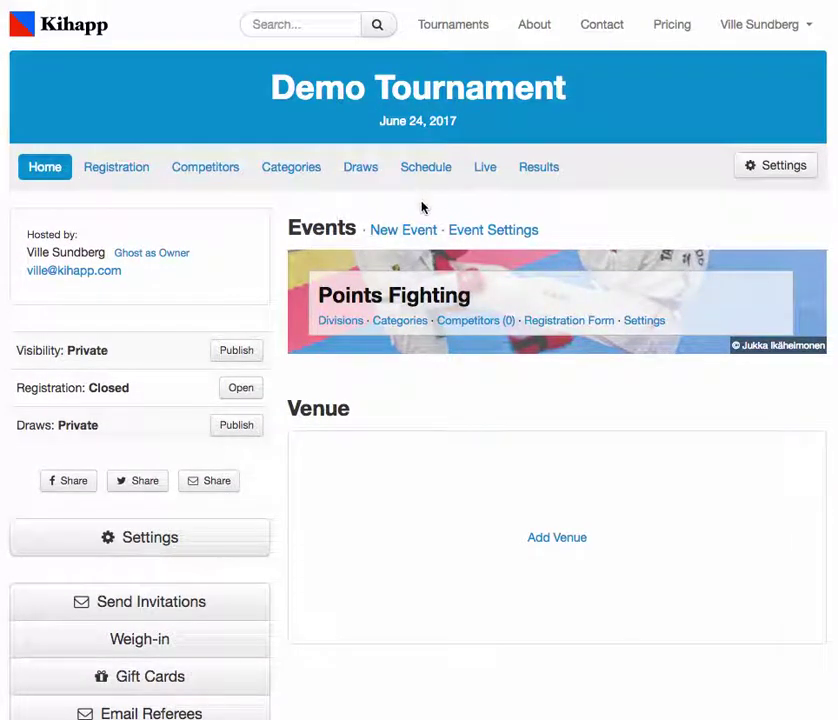
pyautogui.click(418, 231)
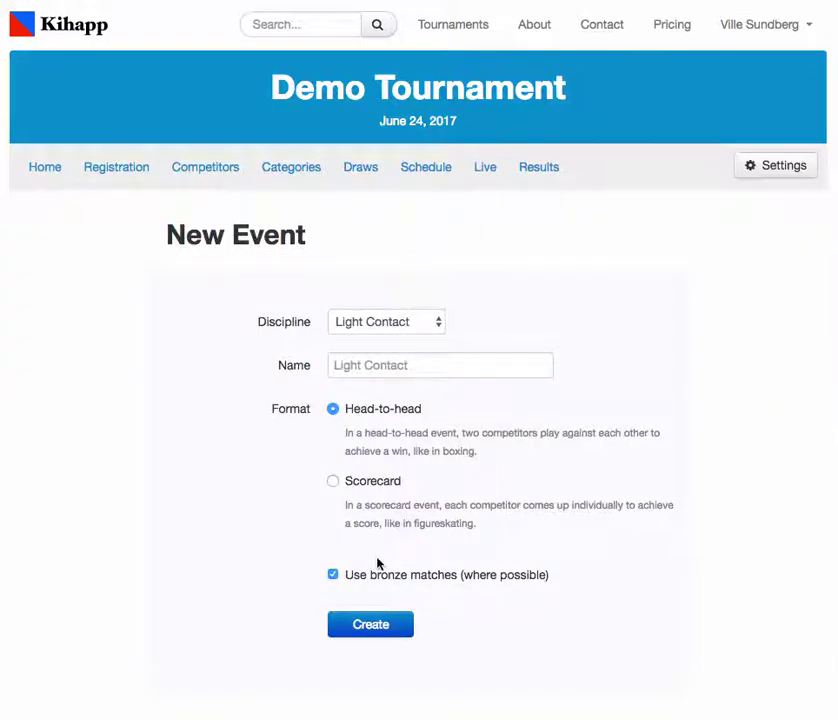
pyautogui.click(379, 627)
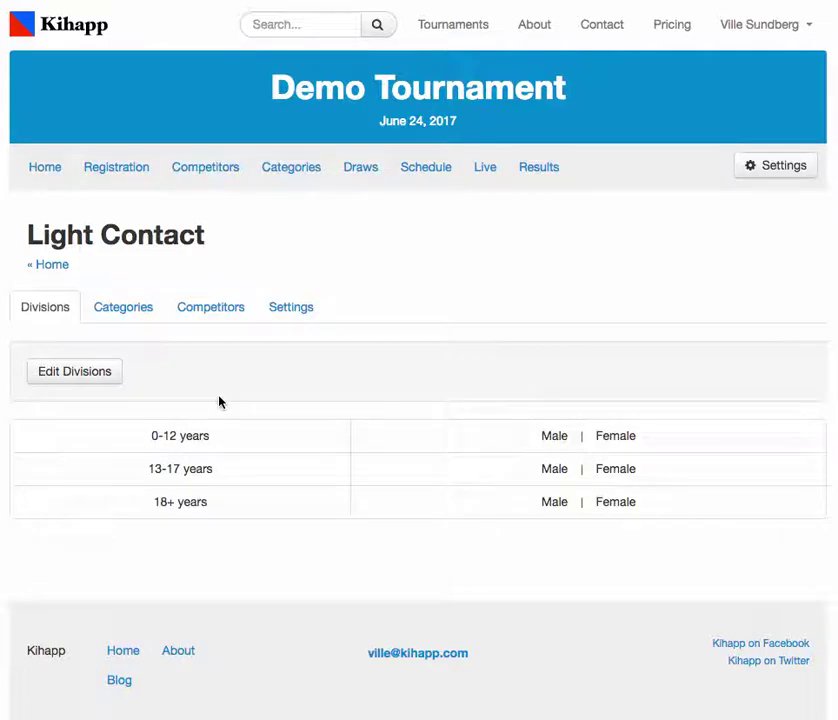
# Step: Open the Points Fighting divisions for editing and copy the entire division structure
pyautogui.click(54, 268)
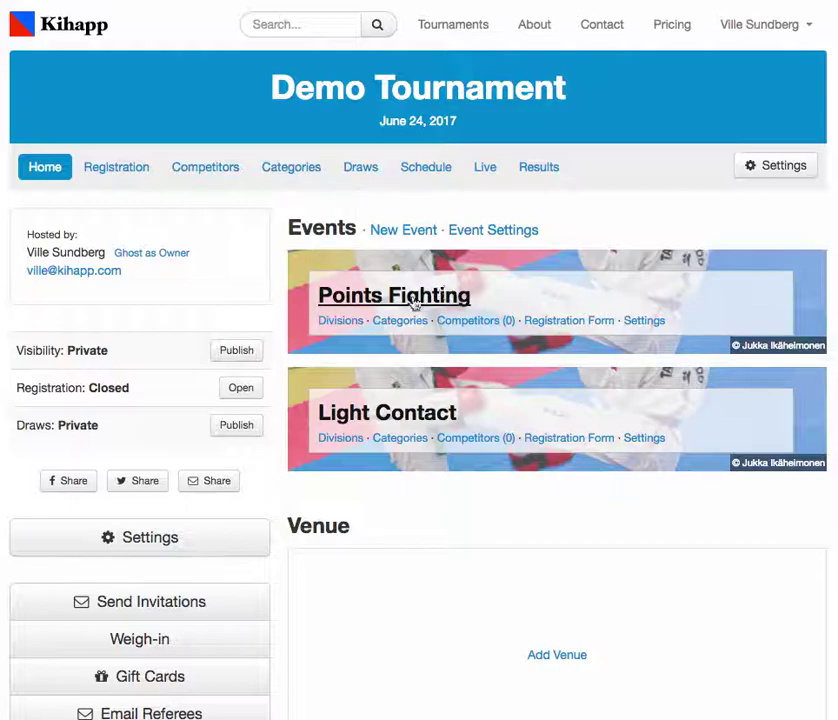
pyautogui.click(346, 325)
pyautogui.scroll(-1, 347, 326)
pyautogui.click(66, 318)
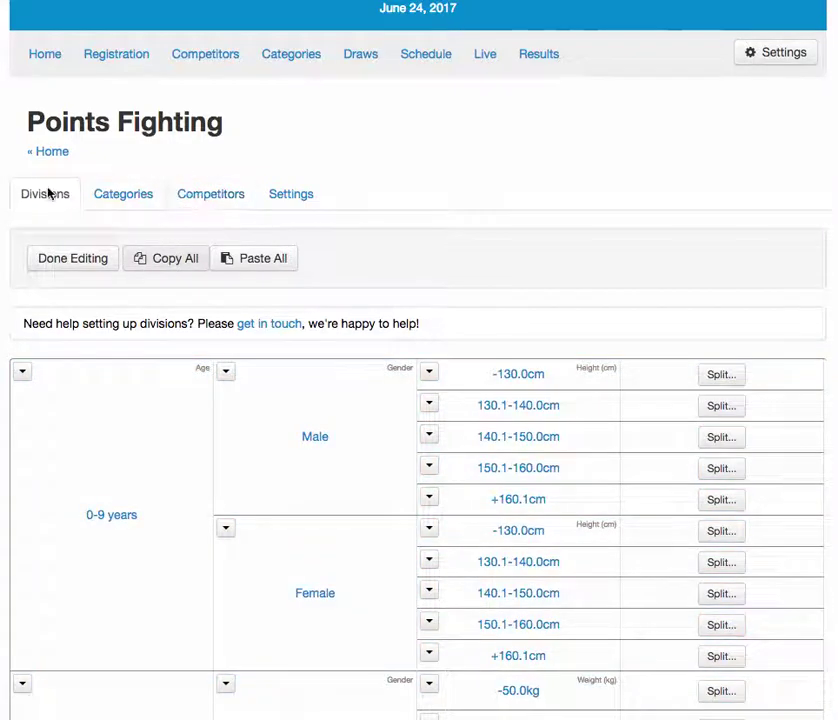
# Step: Paste the whole copied division structure into the Light Contact event's divisions
pyautogui.click(50, 153)
pyautogui.scroll(-2, 342, 335)
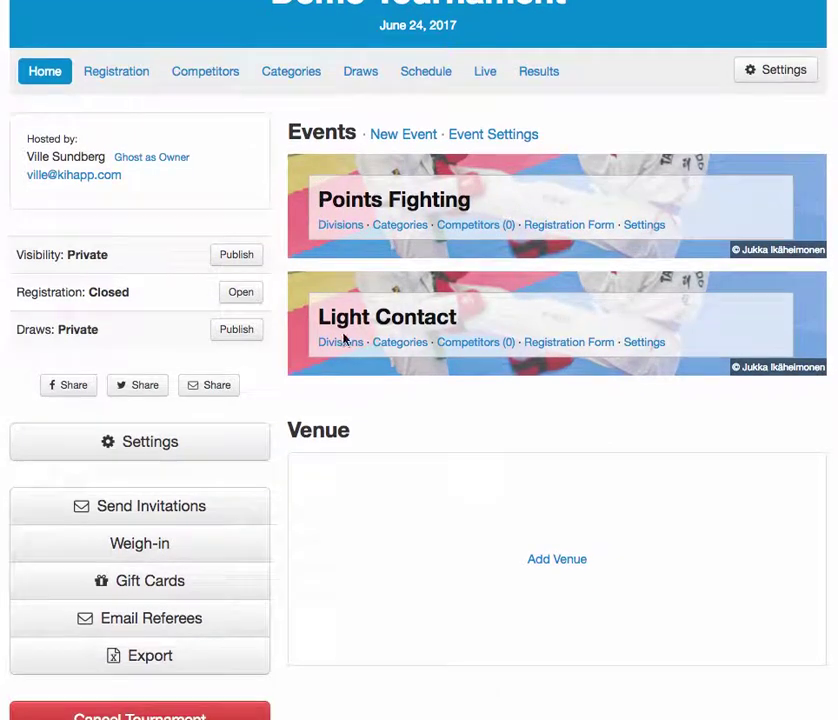
pyautogui.click(343, 347)
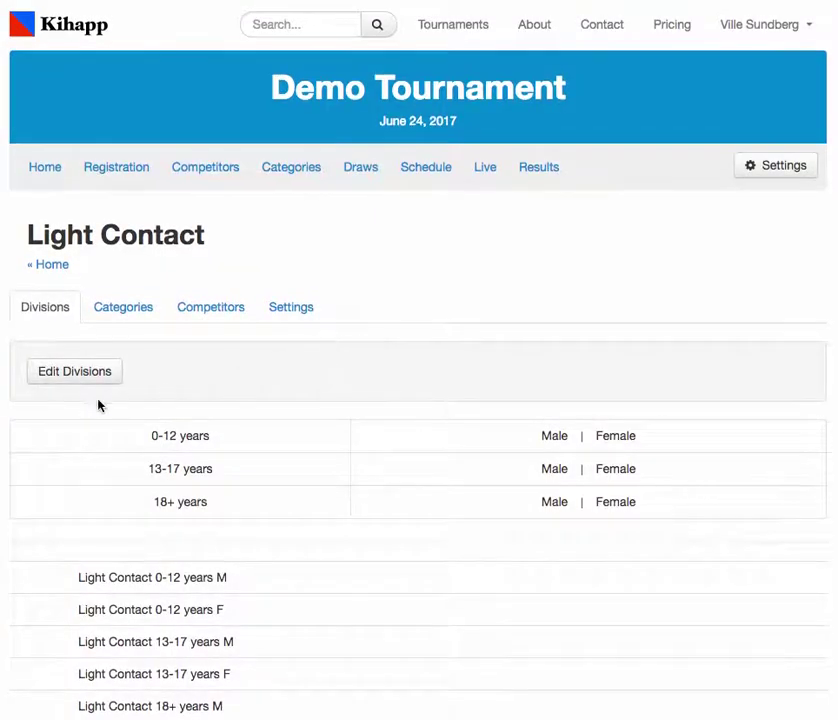
pyautogui.click(88, 376)
pyautogui.scroll(-1, 259, 362)
pyautogui.click(259, 324)
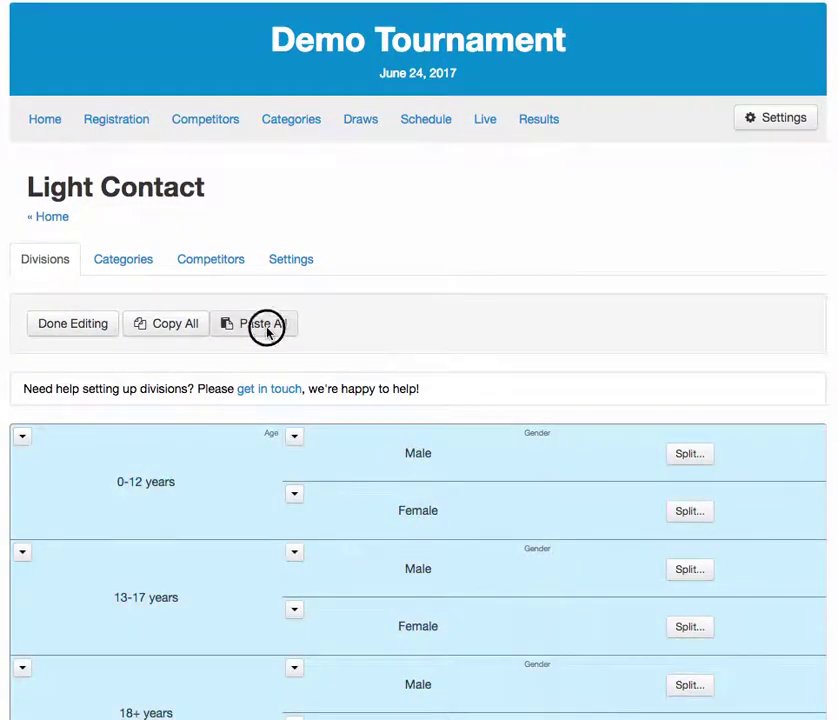
pyautogui.scroll(-2, 494, 284)
pyautogui.scroll(-1, 494, 284)
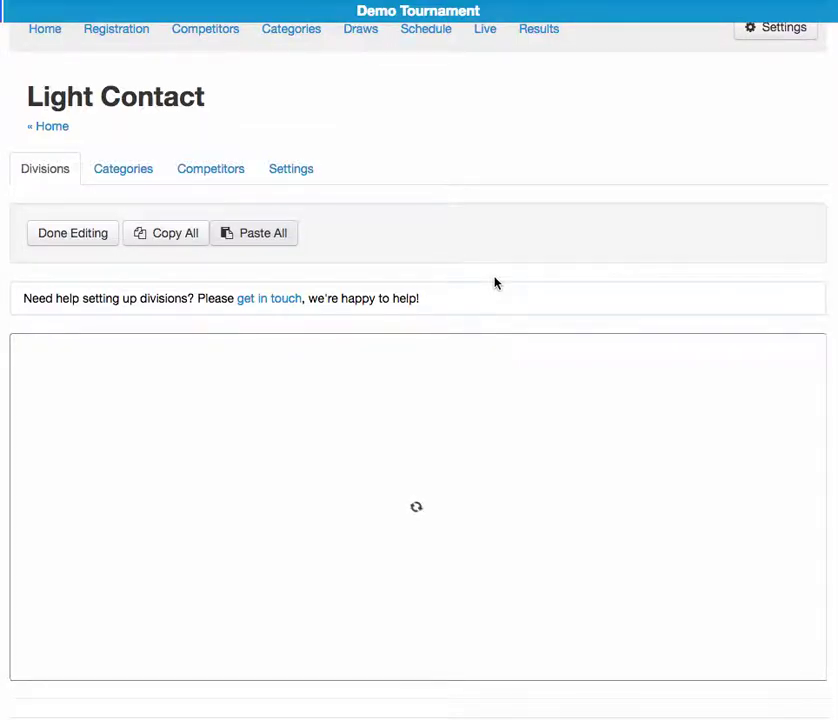
# Step: Examine the age, gender, height and weight divisions pasted into the Light Contact event
pyautogui.scroll(-3, 496, 281)
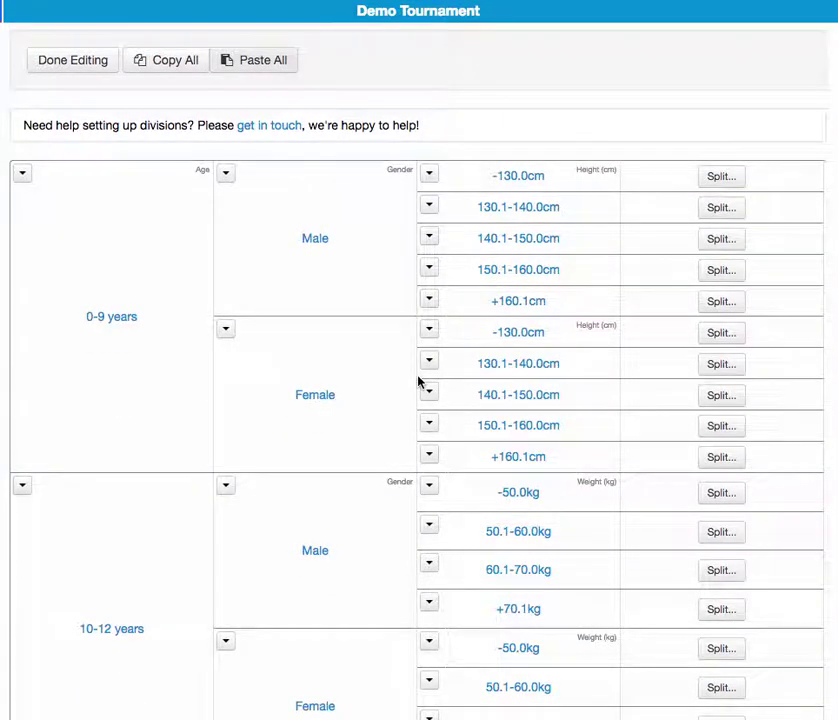
pyautogui.scroll(2, 421, 380)
pyautogui.scroll(-4, 305, 410)
pyautogui.scroll(3, 305, 410)
pyautogui.scroll(-2, 305, 410)
pyautogui.scroll(2, 305, 410)
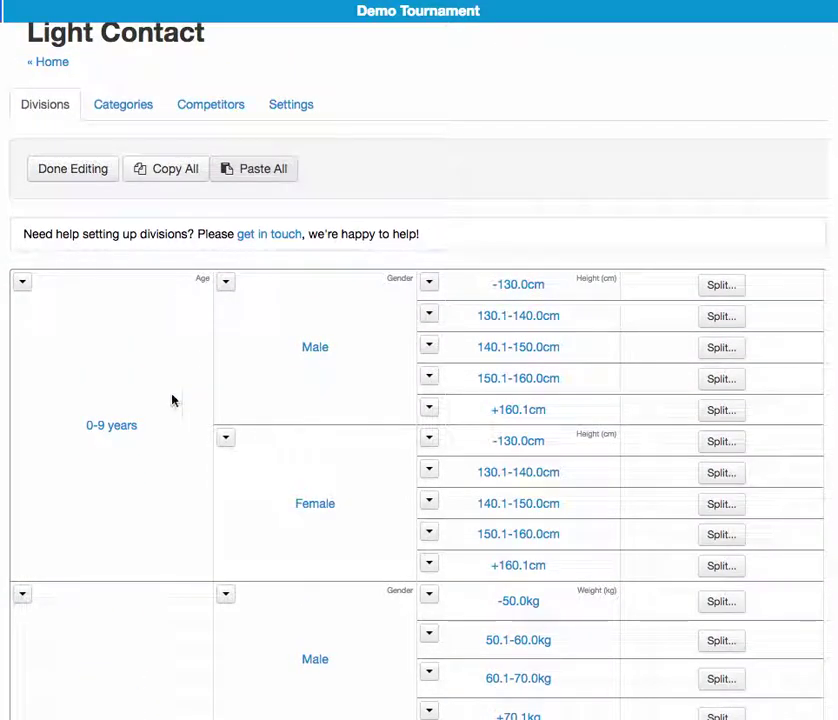
pyautogui.scroll(-1, 109, 435)
pyautogui.scroll(-1, 109, 427)
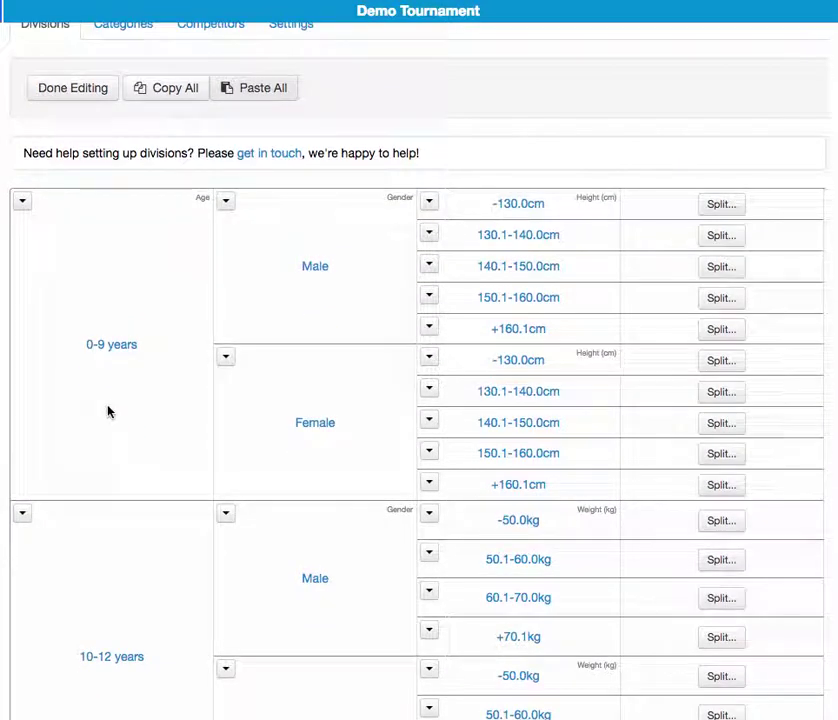
# Step: Delete the 0-9 years age division from the Light Contact event
pyautogui.scroll(2, 90, 280)
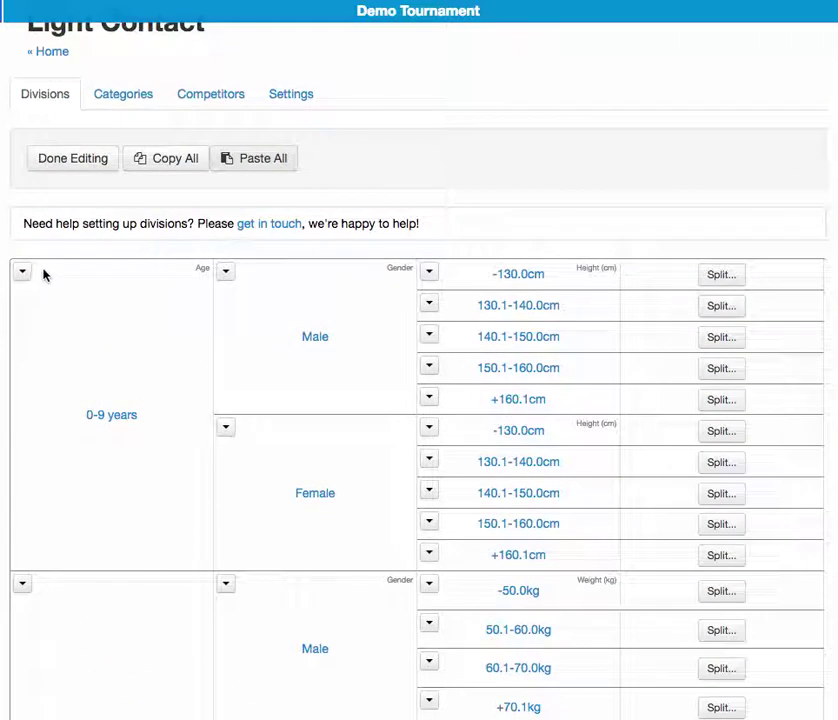
pyautogui.click(25, 273)
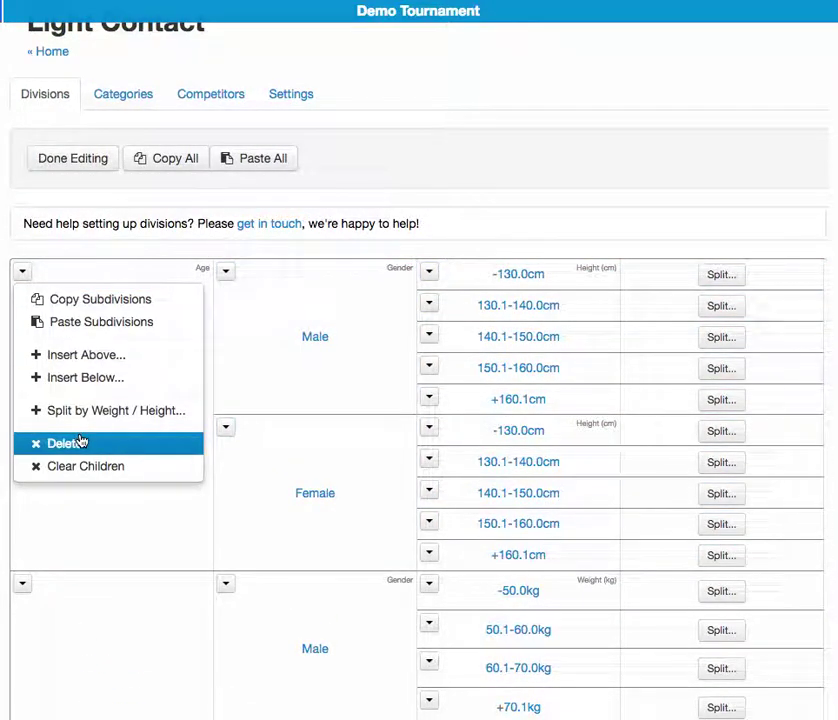
pyautogui.click(80, 442)
pyautogui.click(86, 514)
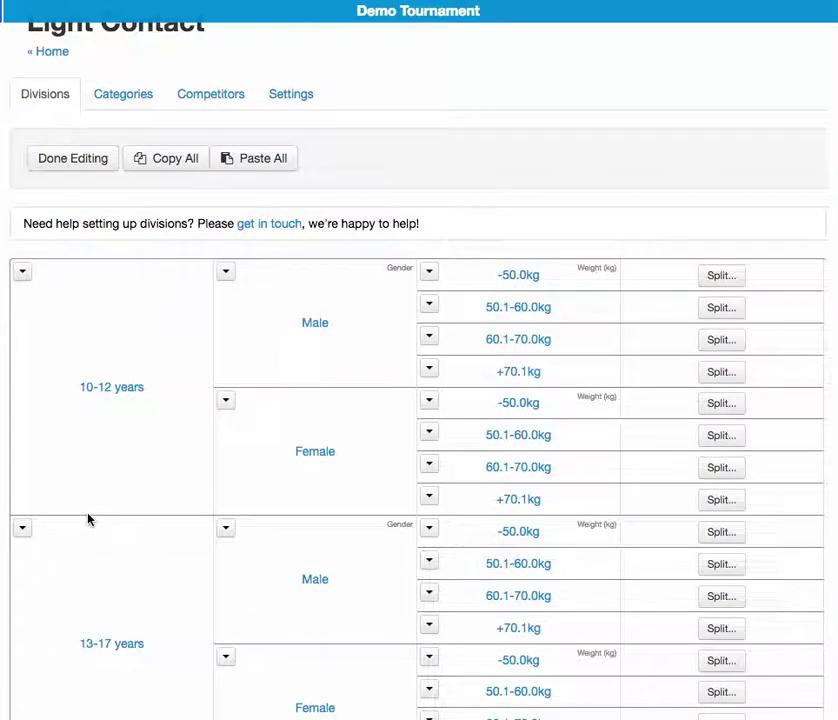
# Step: Check the remaining age divisions of the Light Contact event, starting with 10-12 years
pyautogui.scroll(-3, 88, 519)
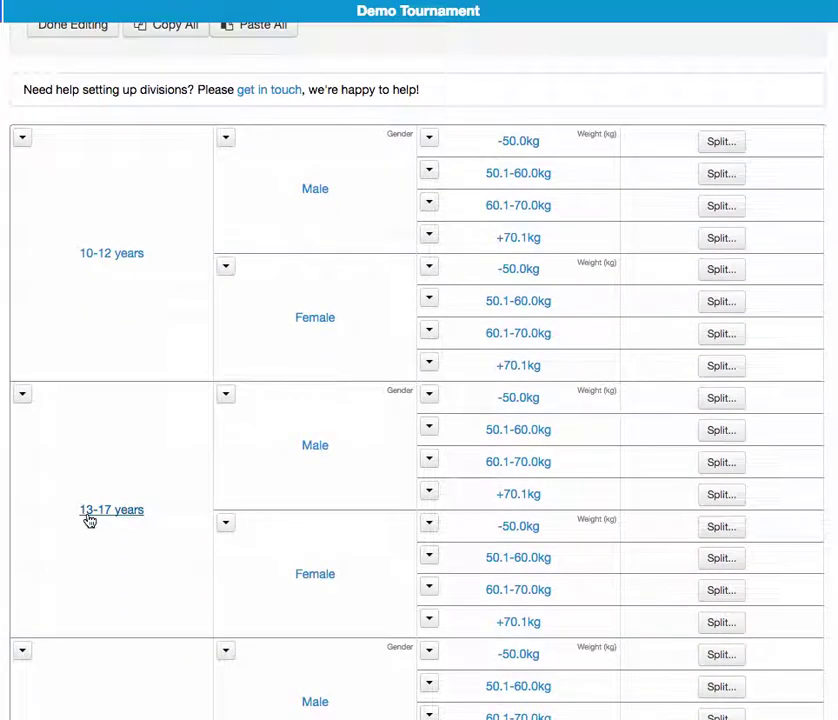
pyautogui.scroll(4, 204, 433)
pyautogui.scroll(-5, 146, 576)
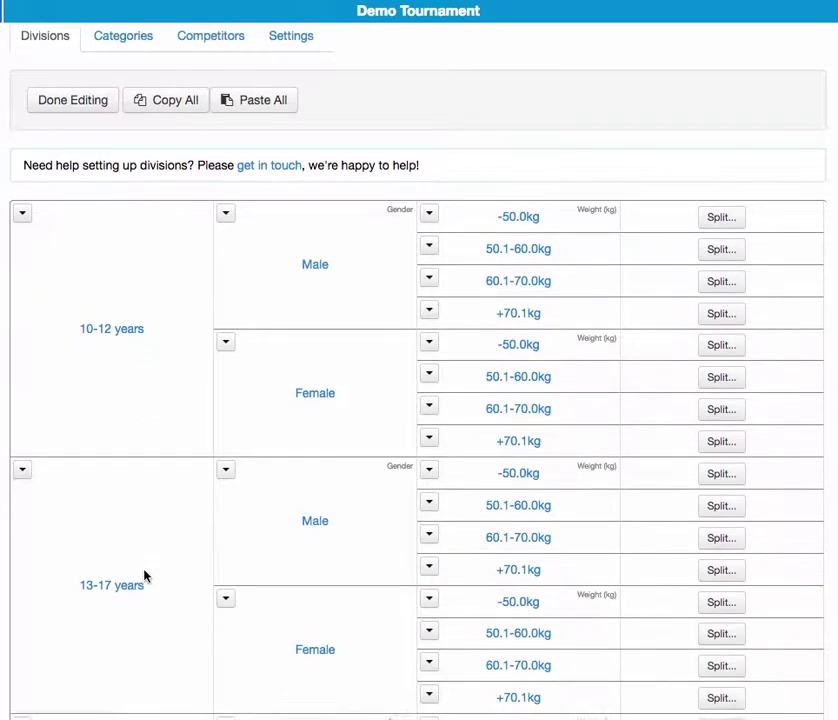
pyautogui.scroll(1, 144, 576)
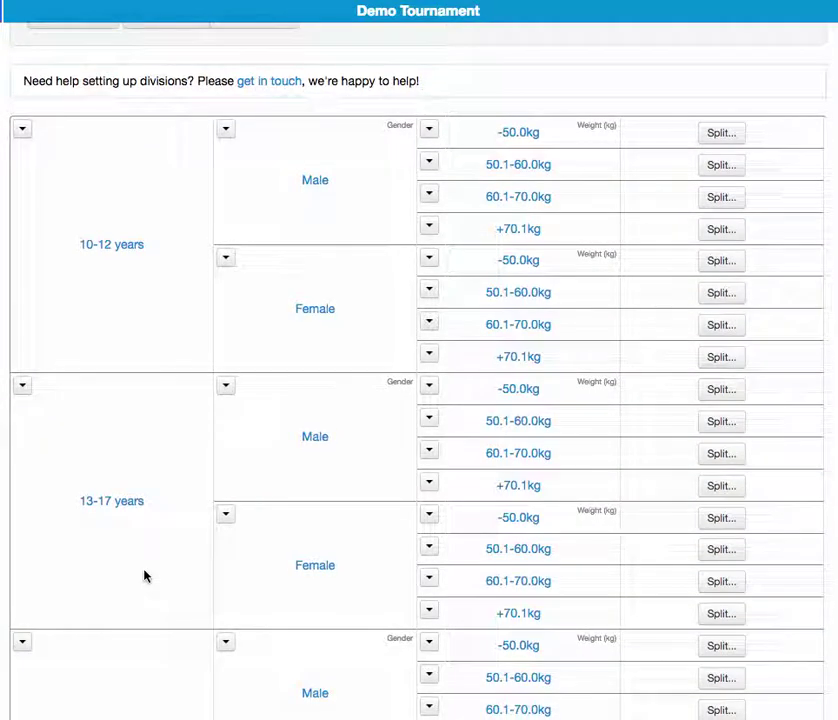
pyautogui.scroll(-1, 144, 576)
pyautogui.scroll(-1, 144, 576)
pyautogui.scroll(3, 144, 576)
pyautogui.scroll(2, 144, 576)
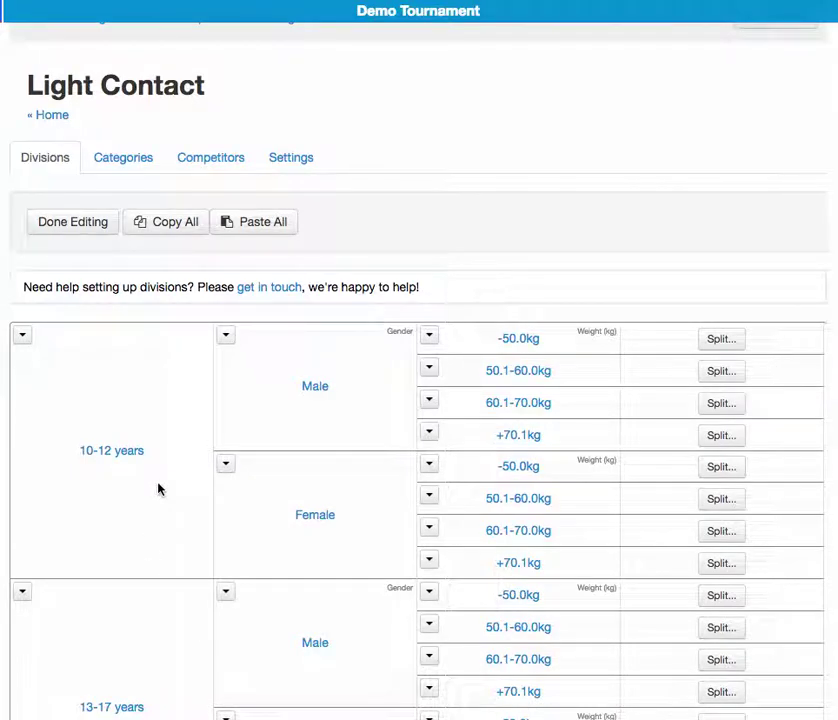
# Step: Finish editing the Light Contact event's divisions and review the resulting division overview
pyautogui.click(91, 235)
pyautogui.scroll(-1, 349, 316)
pyautogui.scroll(1, 349, 316)
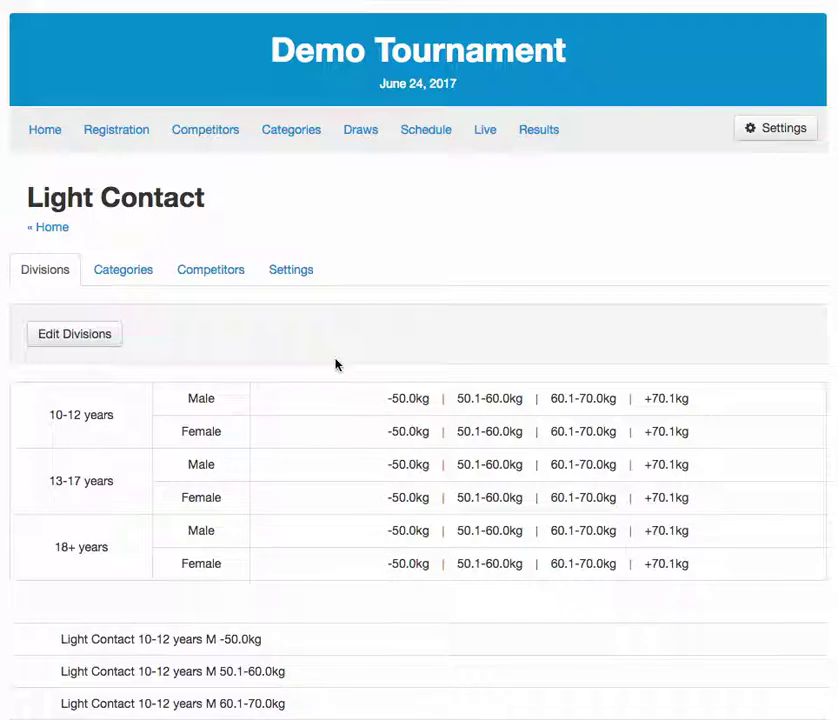
pyautogui.scroll(-1, 309, 378)
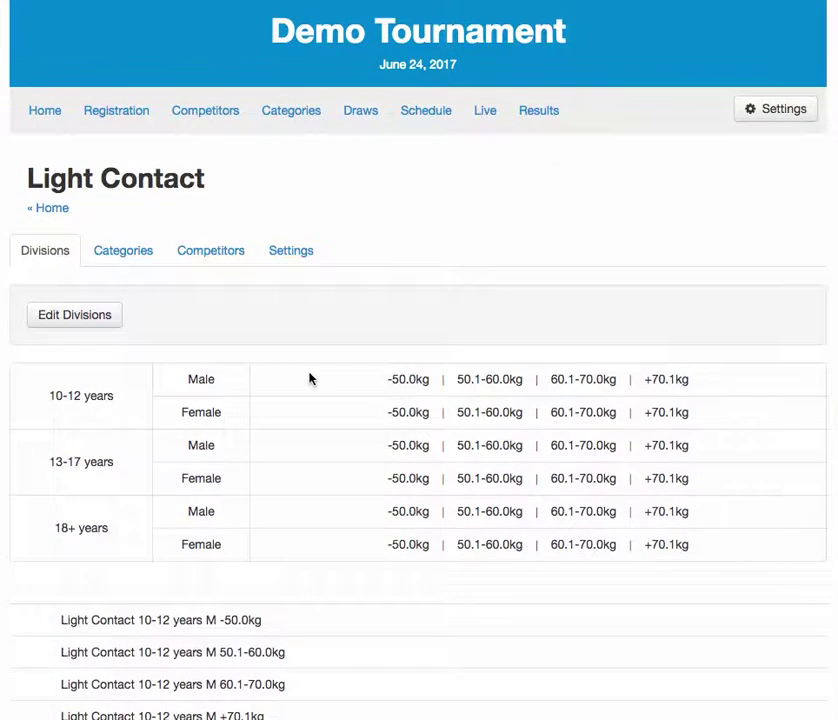
# Step: Split the Light Contact event's 10-12 years male -50.0 kg division by Experience Level
pyautogui.click(110, 322)
pyautogui.scroll(-4, 299, 378)
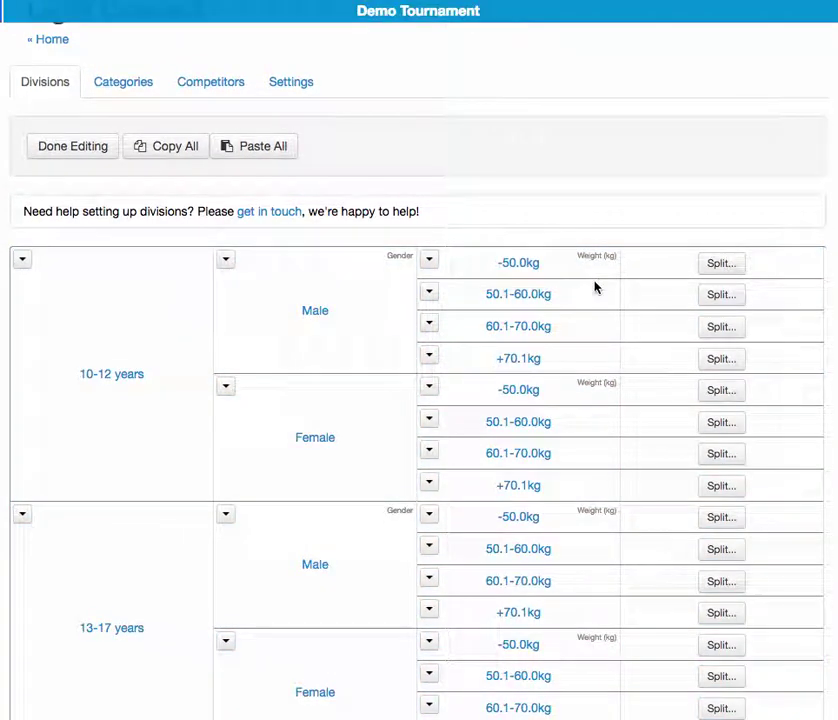
pyautogui.click(725, 268)
pyautogui.click(722, 268)
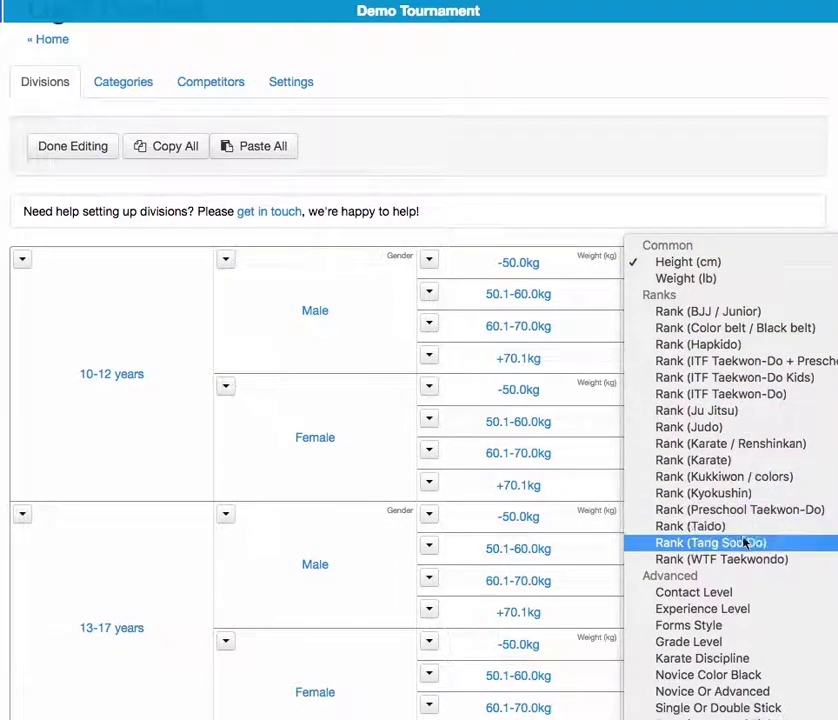
pyautogui.click(750, 610)
pyautogui.click(803, 264)
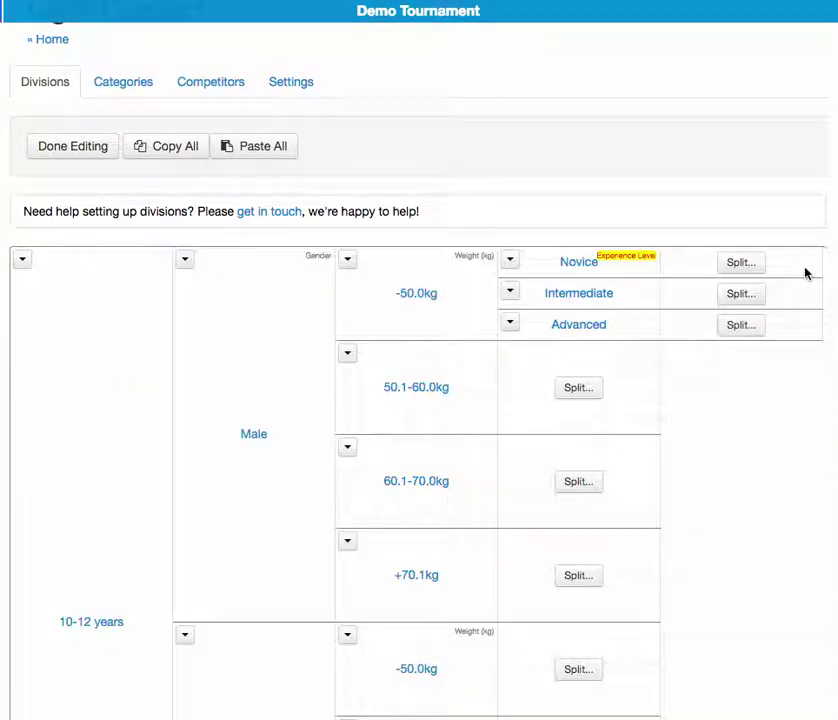
pyautogui.scroll(-1, 647, 356)
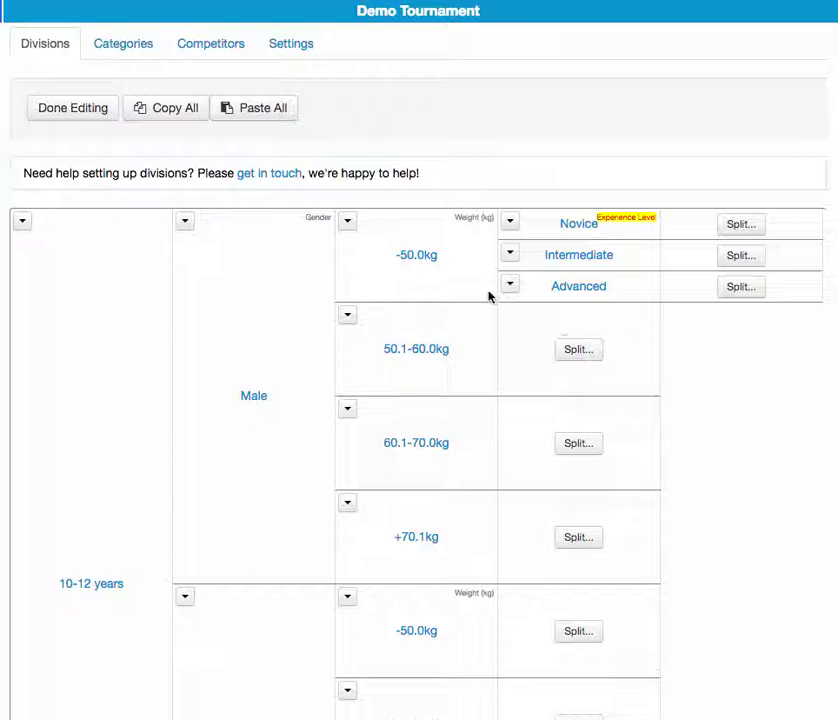
# Step: Clear the experience-level subdivisions from the 10-12 years male -50.0 kg division and finish editing the divisions
pyautogui.click(347, 221)
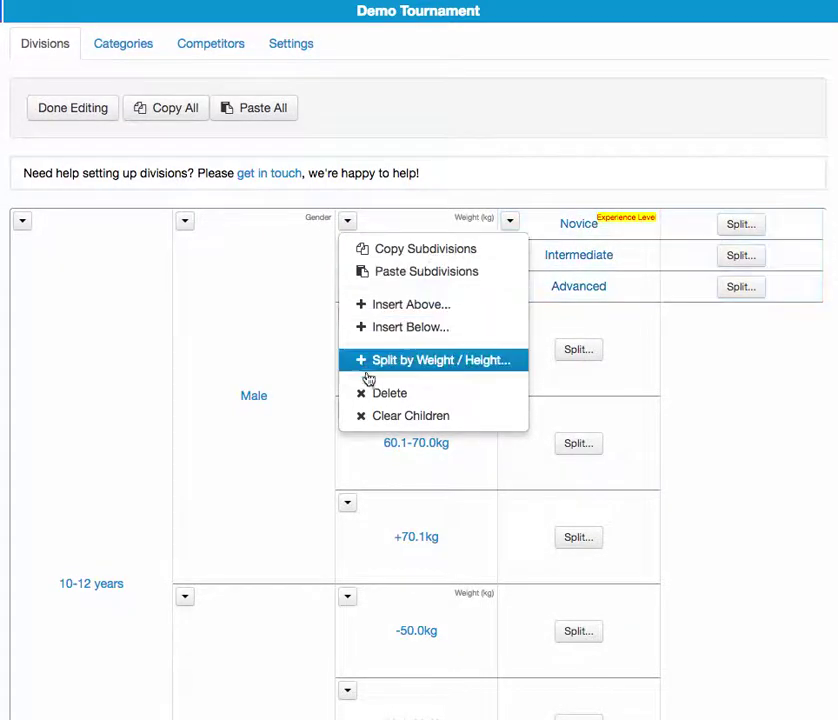
pyautogui.click(365, 415)
pyautogui.click(407, 481)
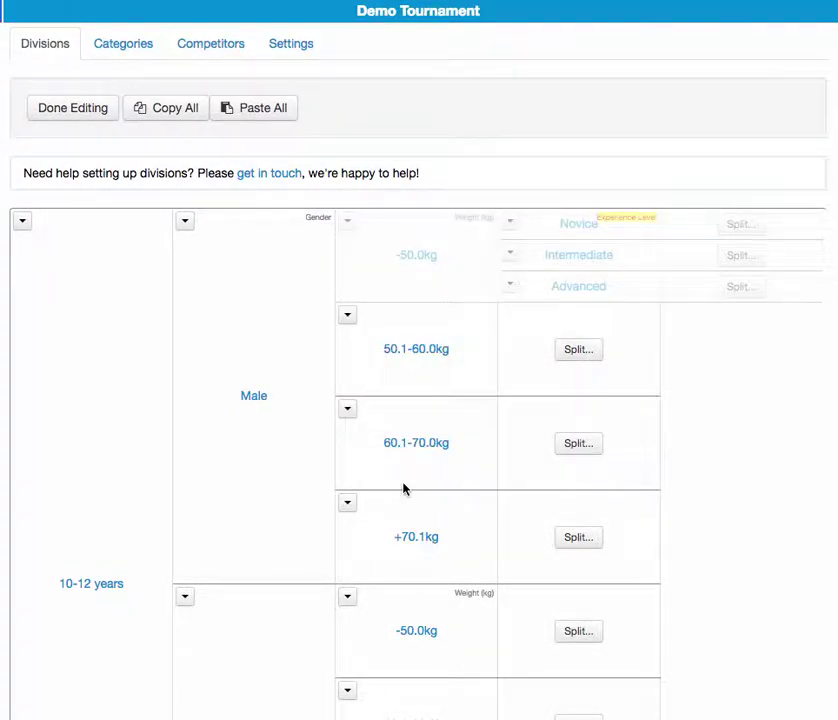
pyautogui.scroll(2, 403, 488)
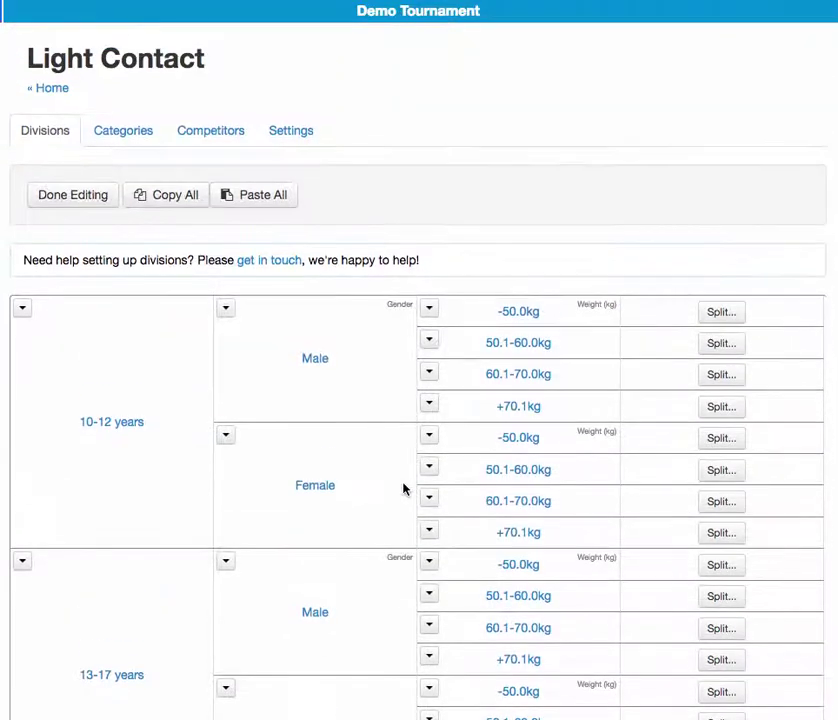
pyautogui.click(75, 193)
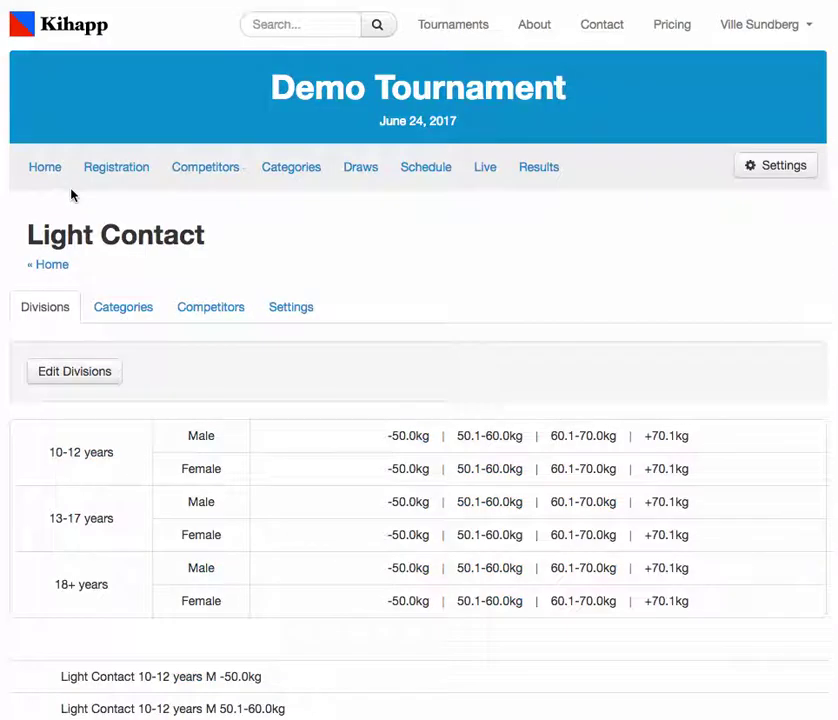
# Step: Rename the Light Contact event as "Light Contact (Beginners)" and save its settings
pyautogui.click(311, 312)
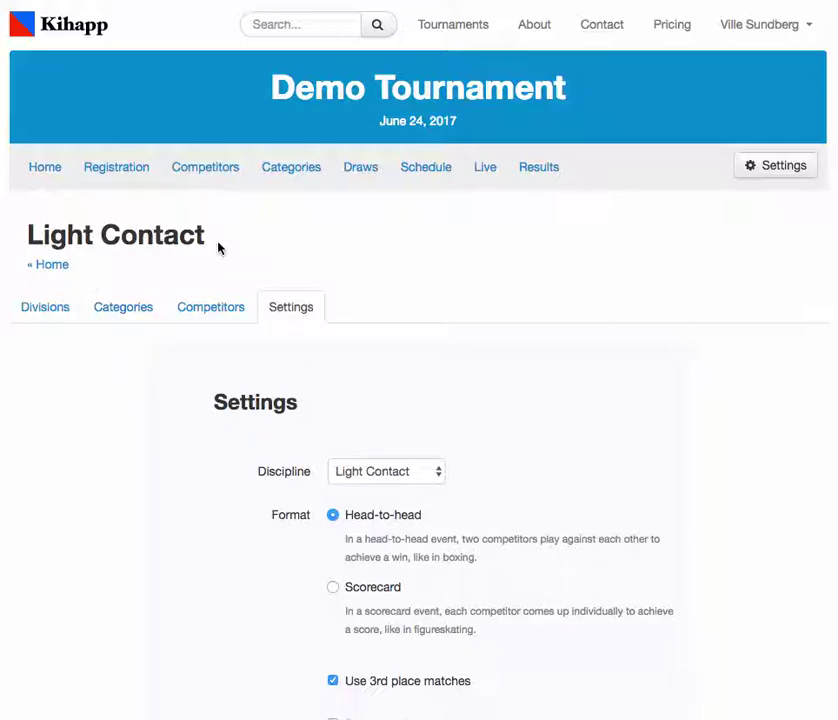
pyautogui.scroll(-5, 421, 281)
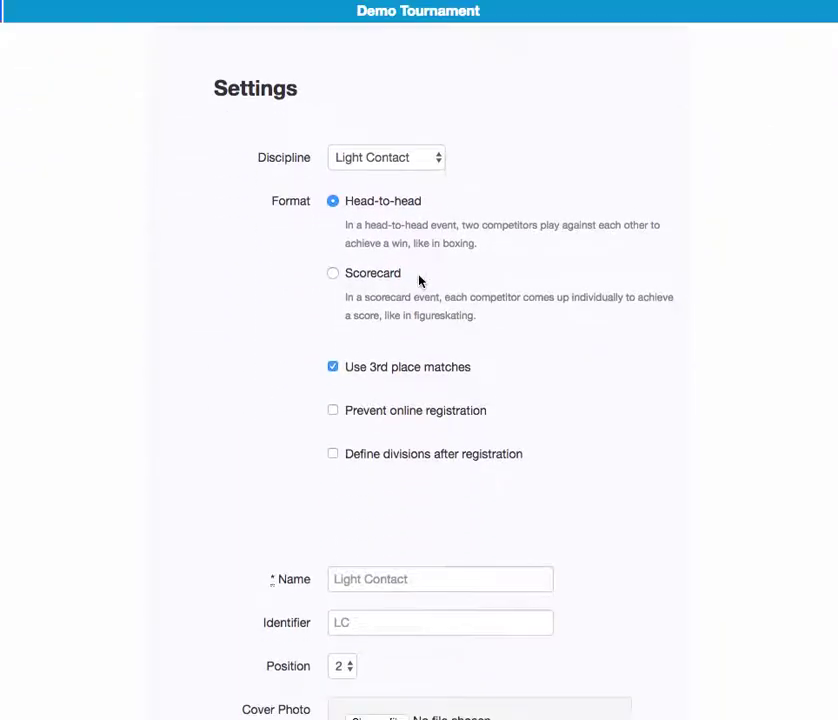
pyautogui.click(440, 491)
pyautogui.write('L')
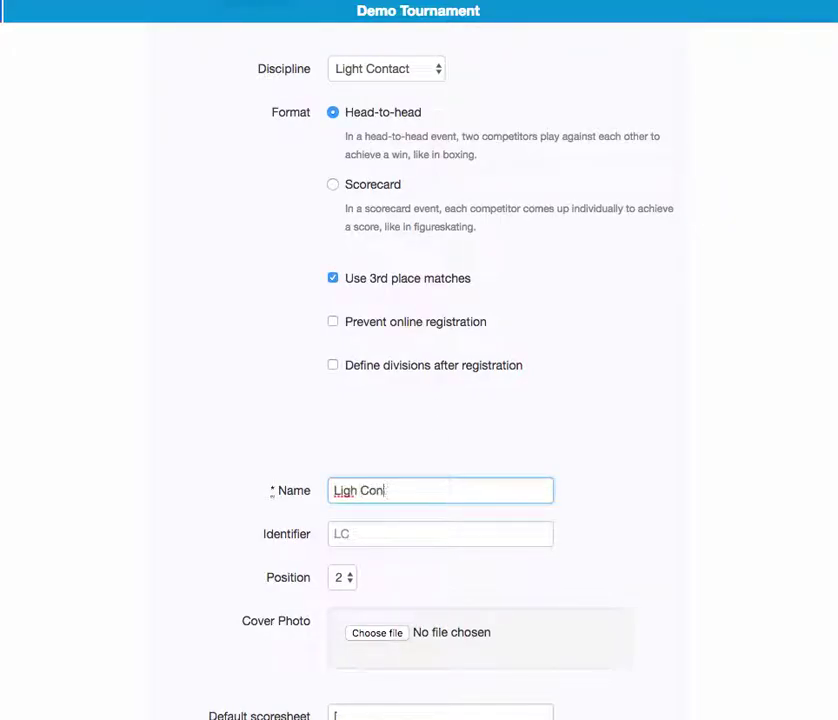
pyautogui.write('ight Contact (Beginners')
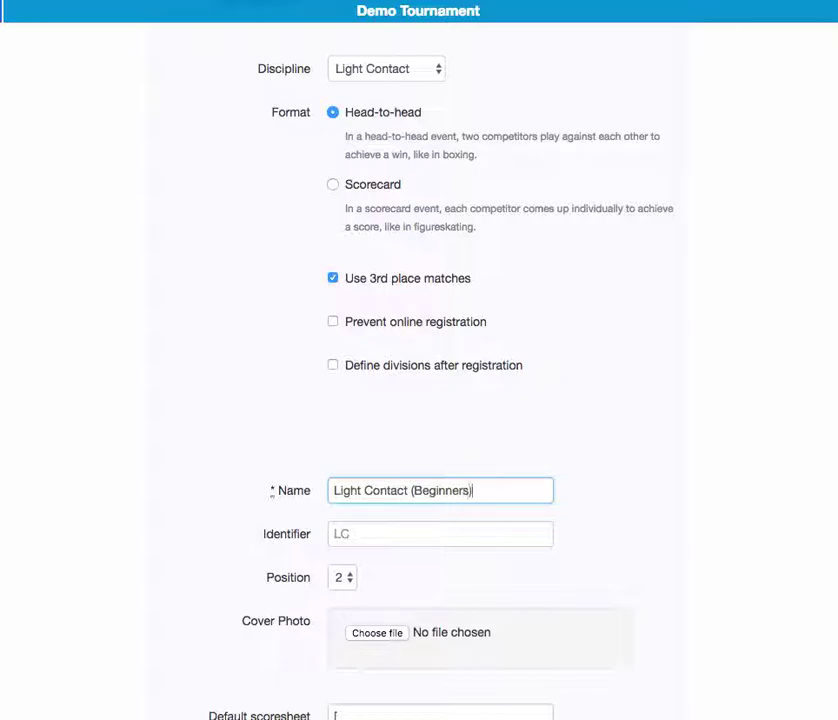
pyautogui.scroll(-5, 406, 542)
pyautogui.click(385, 499)
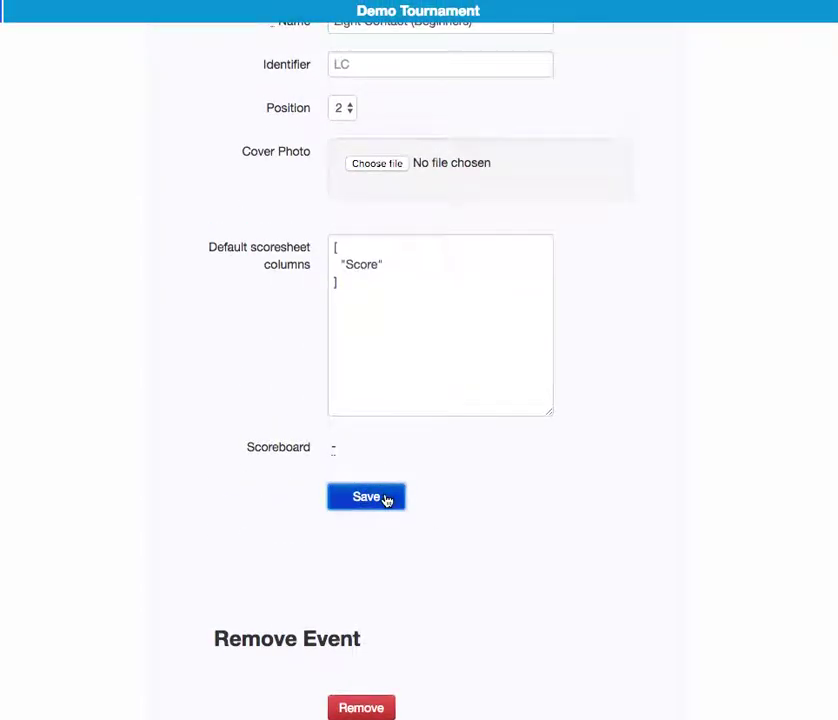
# Step: Start a new event for the tournament with Light Contact as its discipline
pyautogui.click(62, 263)
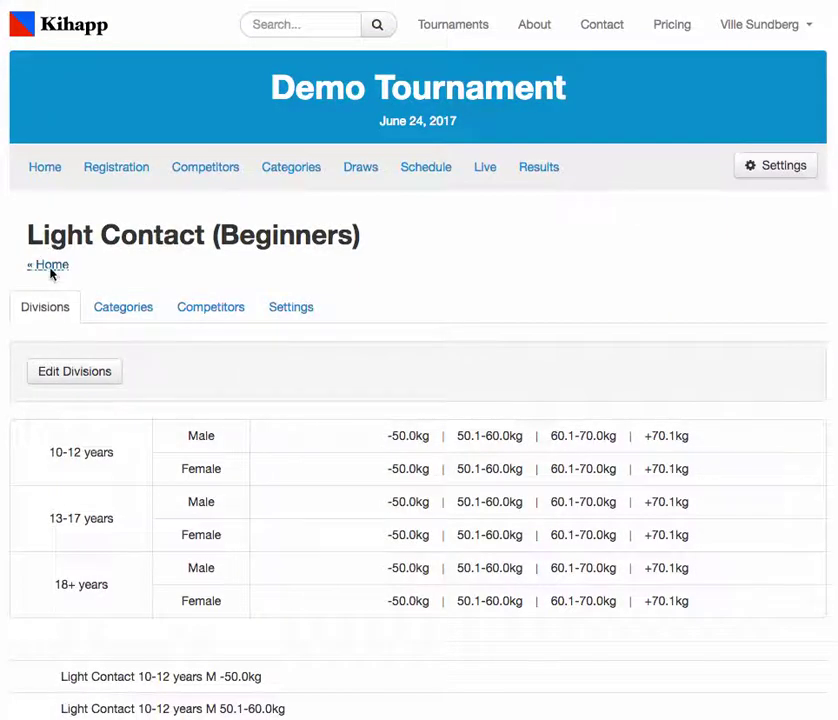
pyautogui.click(405, 230)
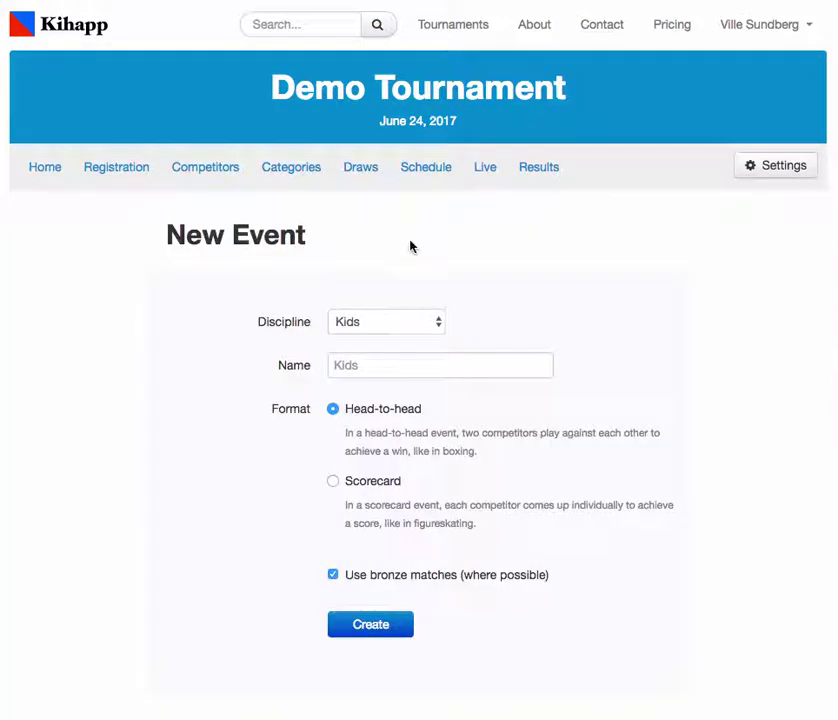
pyautogui.click(385, 320)
pyautogui.click(425, 257)
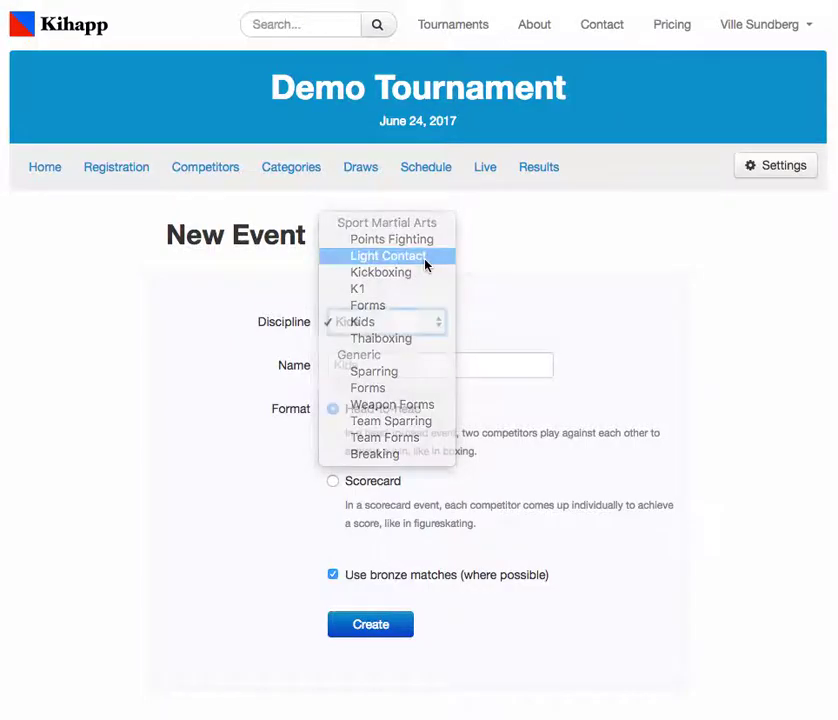
# Step: Name the new event "Light Contact (Intermediate)" and create it in the head-to-head format
pyautogui.click(427, 358)
pyautogui.write('Ligt Co')
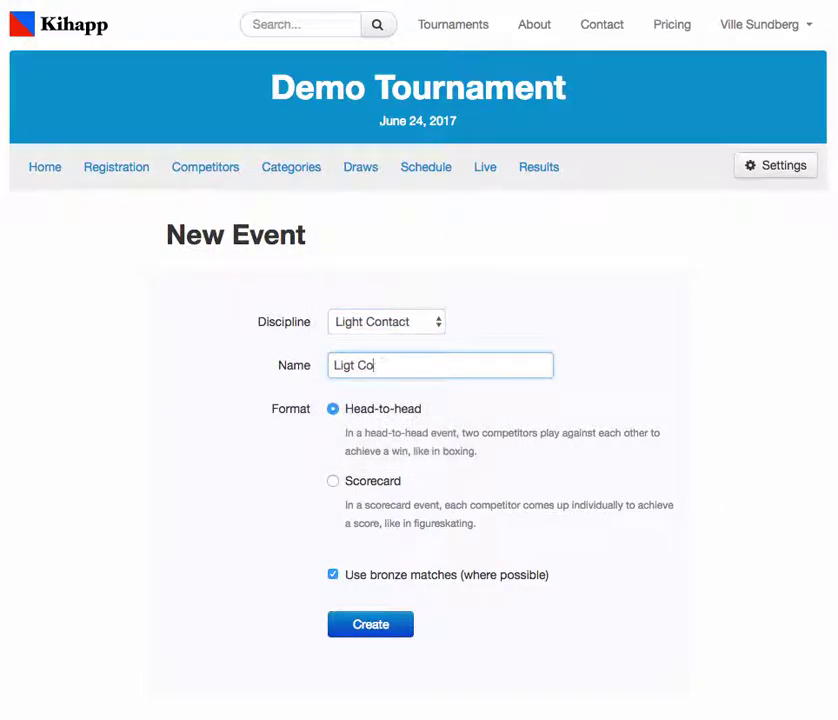
pyautogui.write('th')
pyautogui.press('BackSpace')
pyautogui.press('BackSpace')
pyautogui.press('BackSpace')
pyautogui.press('BackSpace')
pyautogui.write('ght Contact (Intermediate09')
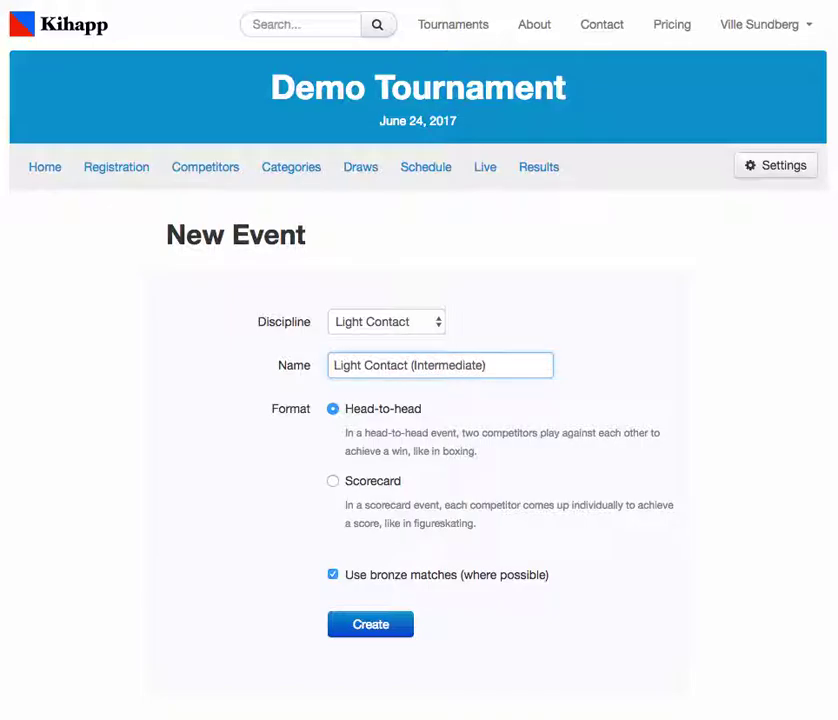
pyautogui.click(380, 624)
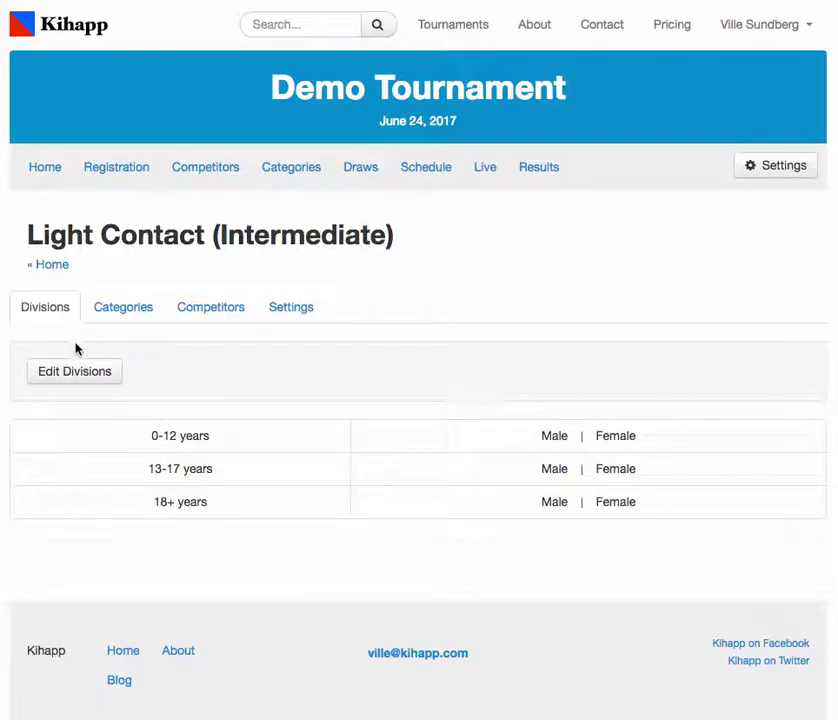
# Step: Copy the complete division structure of the Light Contact (Beginners) event
pyautogui.click(33, 266)
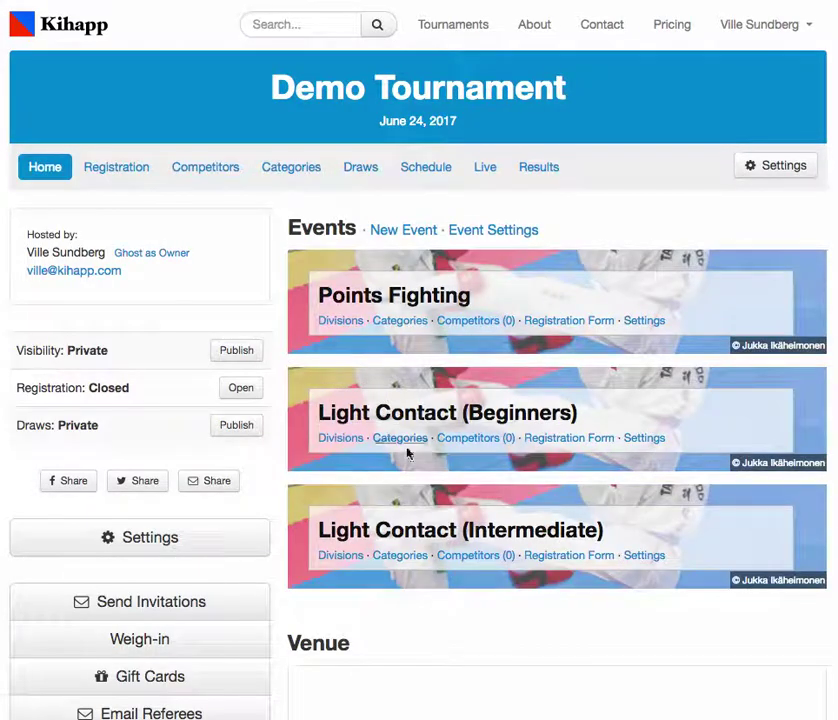
pyautogui.click(341, 440)
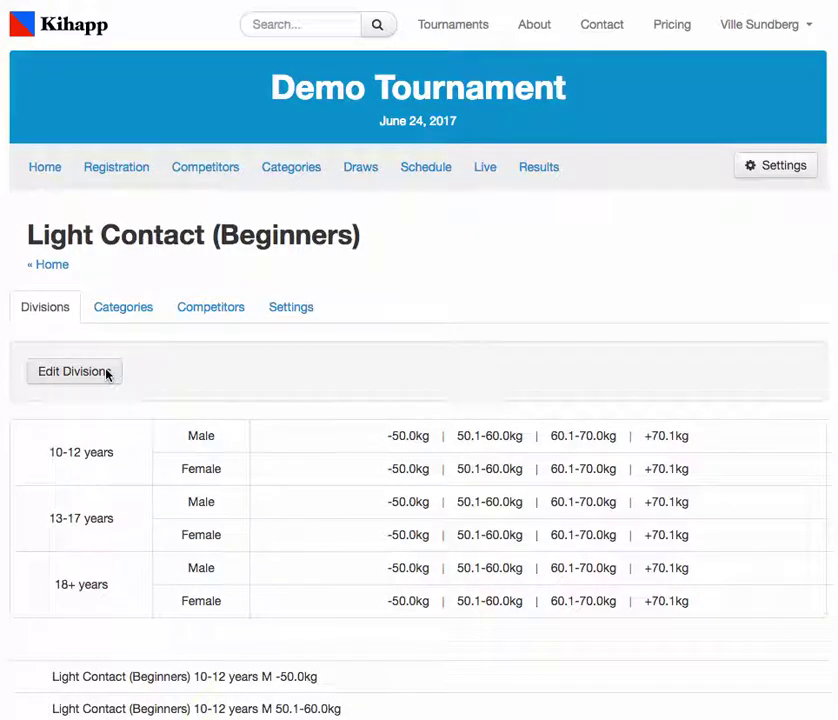
pyautogui.click(108, 375)
pyautogui.click(176, 378)
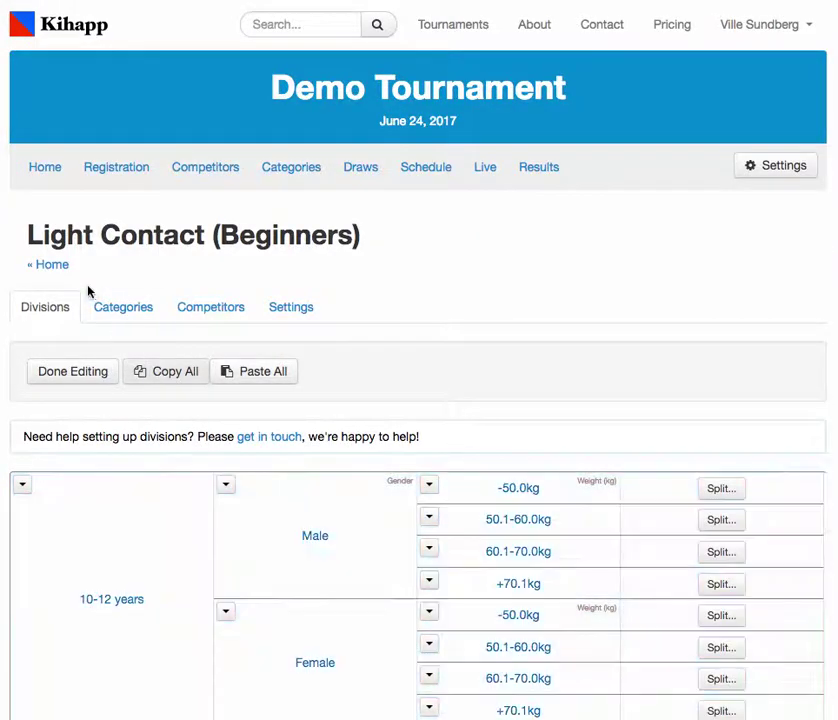
# Step: Paste the copied division structure into the Light Contact (Intermediate) event and finish editing its divisions
pyautogui.click(52, 266)
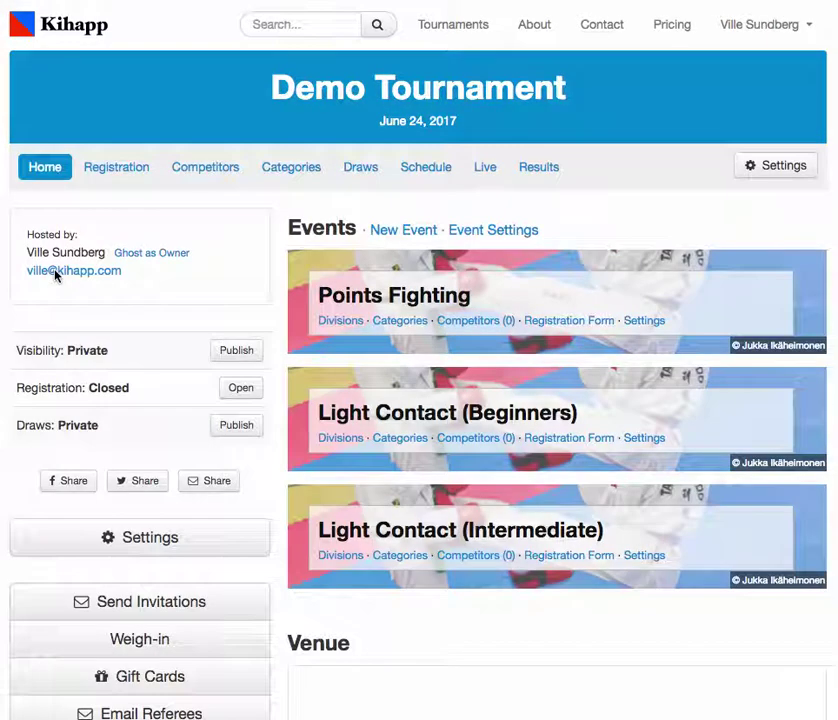
pyautogui.click(341, 556)
pyautogui.click(90, 378)
pyautogui.click(255, 375)
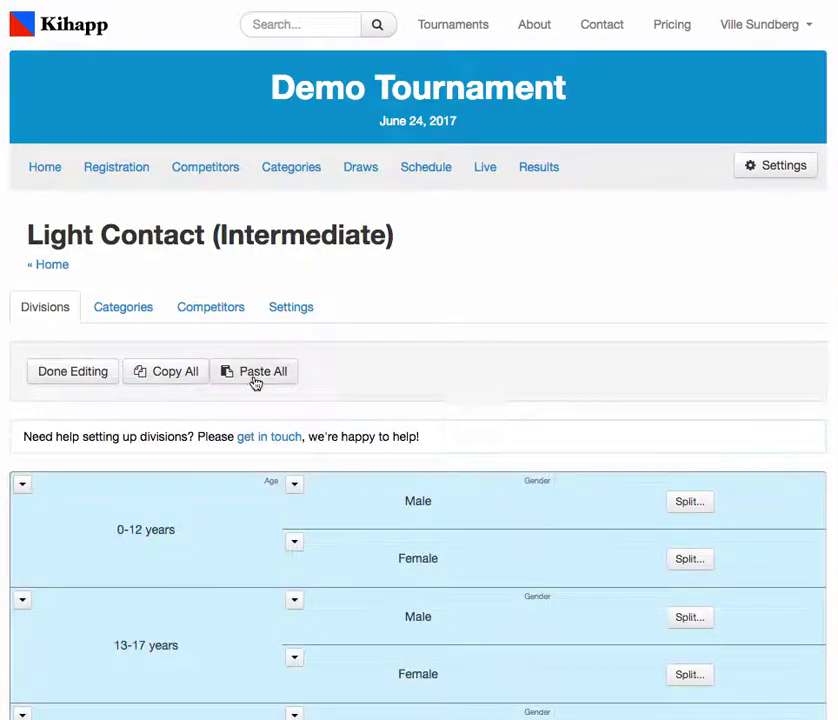
pyautogui.scroll(-2, 464, 359)
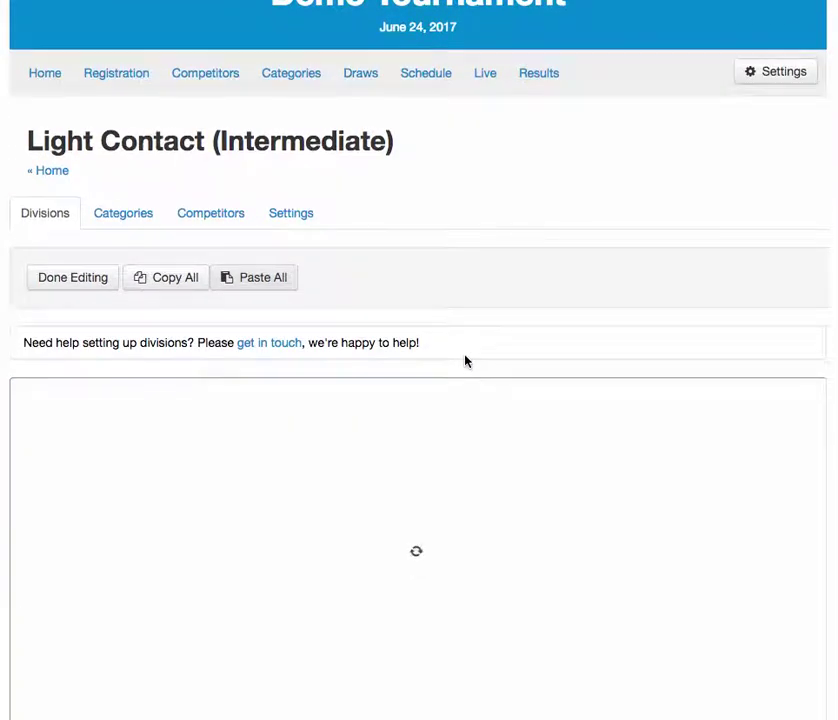
pyautogui.scroll(-3, 464, 360)
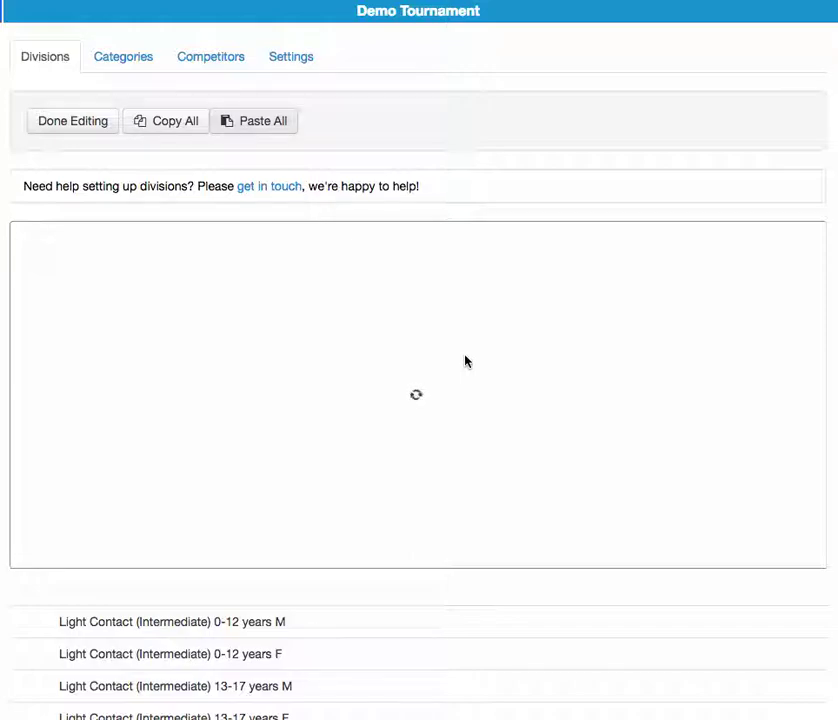
pyautogui.scroll(3, 464, 361)
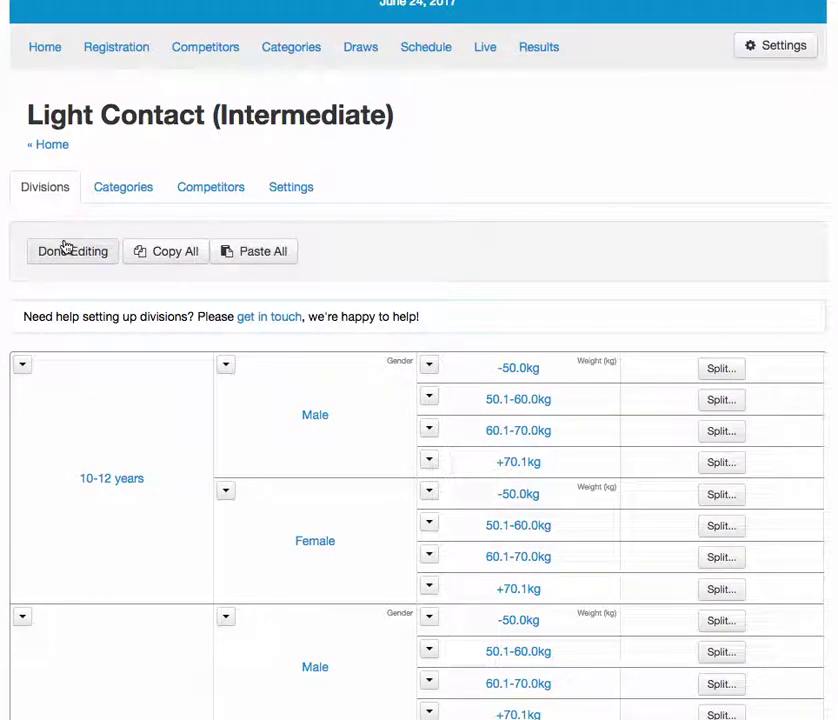
pyautogui.click(65, 246)
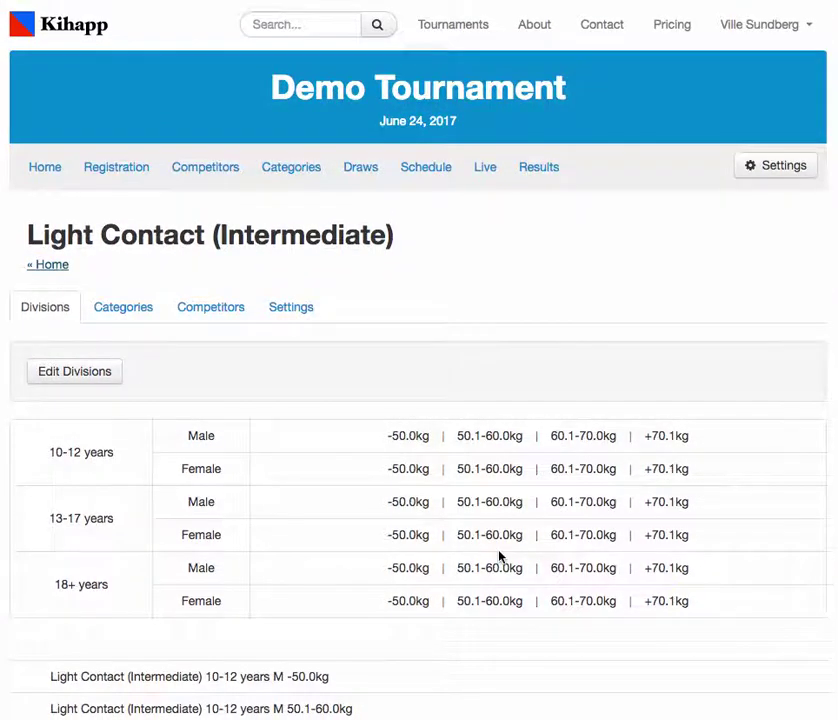
# Step: Open registration for the Demo Tournament from its home page
pyautogui.scroll(-2, 501, 555)
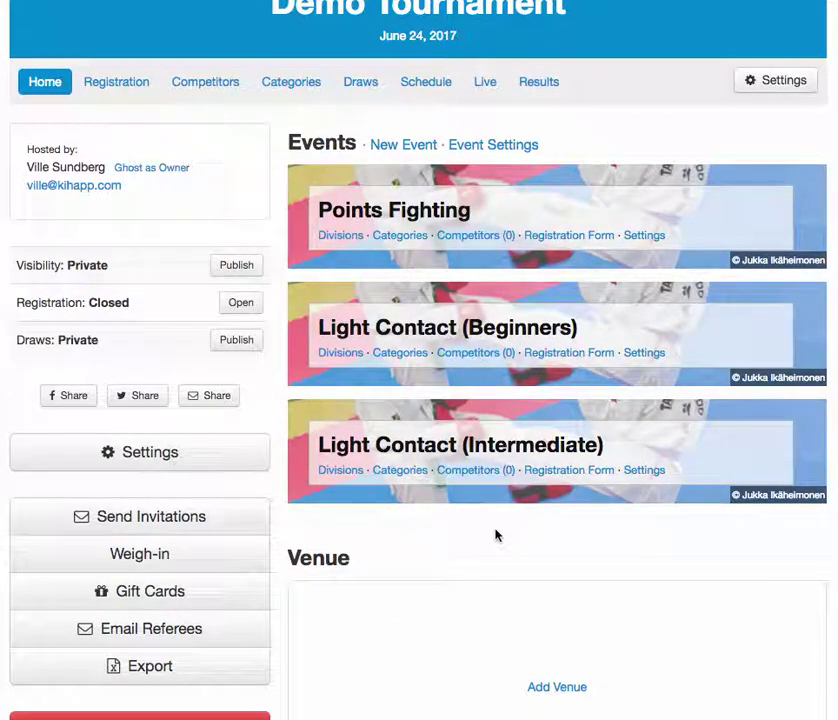
pyautogui.scroll(2, 496, 535)
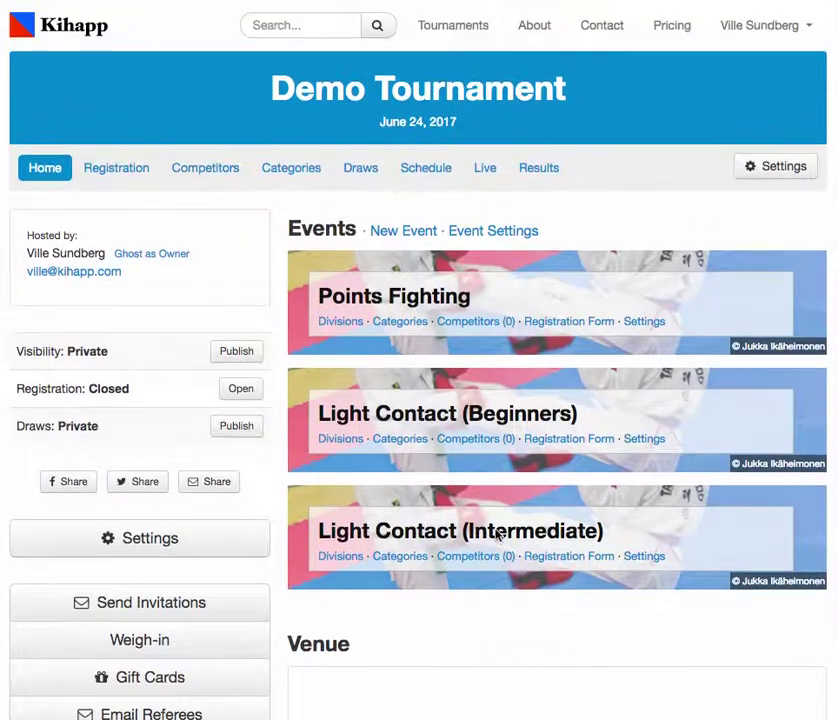
pyautogui.click(255, 390)
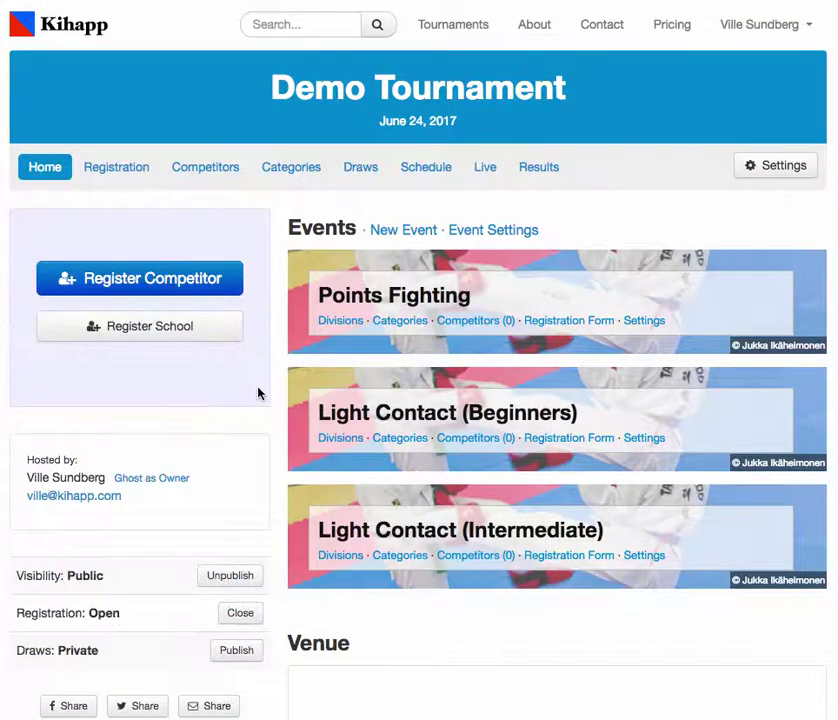
pyautogui.scroll(-1, 272, 350)
pyautogui.scroll(1, 260, 320)
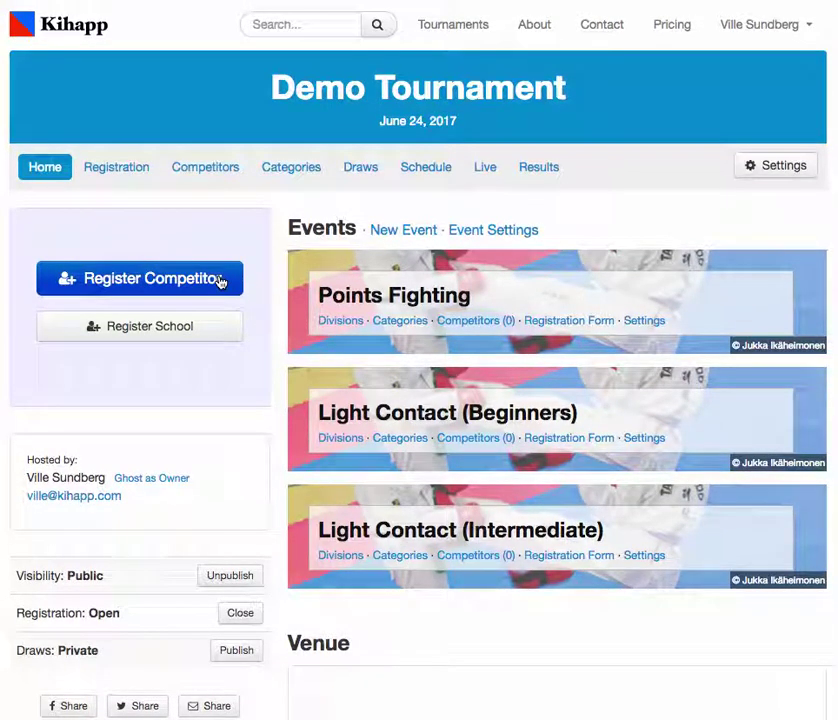
# Step: Start a new competitor registration and enter the year, month and day of an adult male competitor's birthdate
pyautogui.click(190, 287)
pyautogui.scroll(-5, 376, 324)
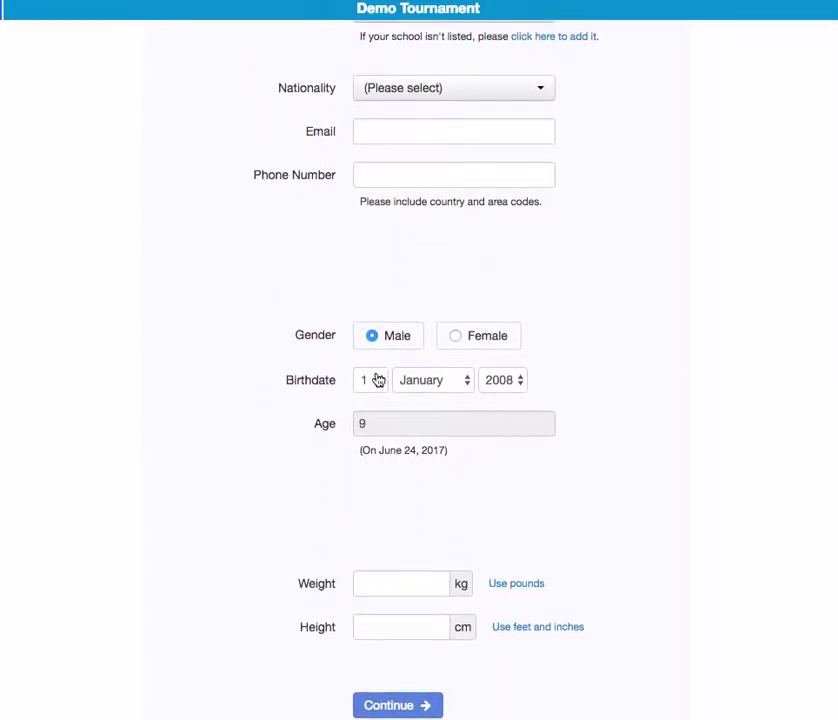
pyautogui.click(395, 592)
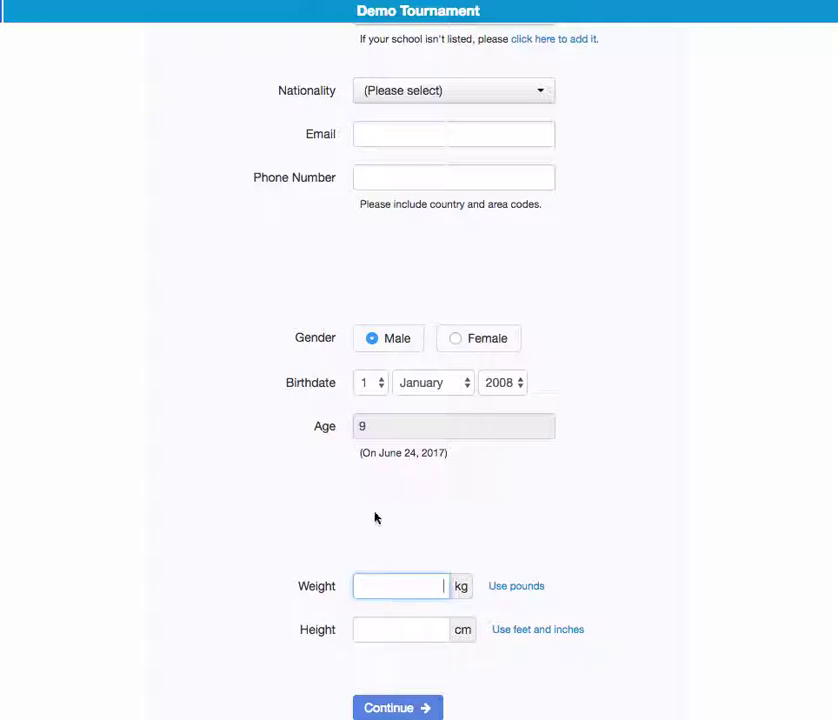
pyautogui.click(519, 386)
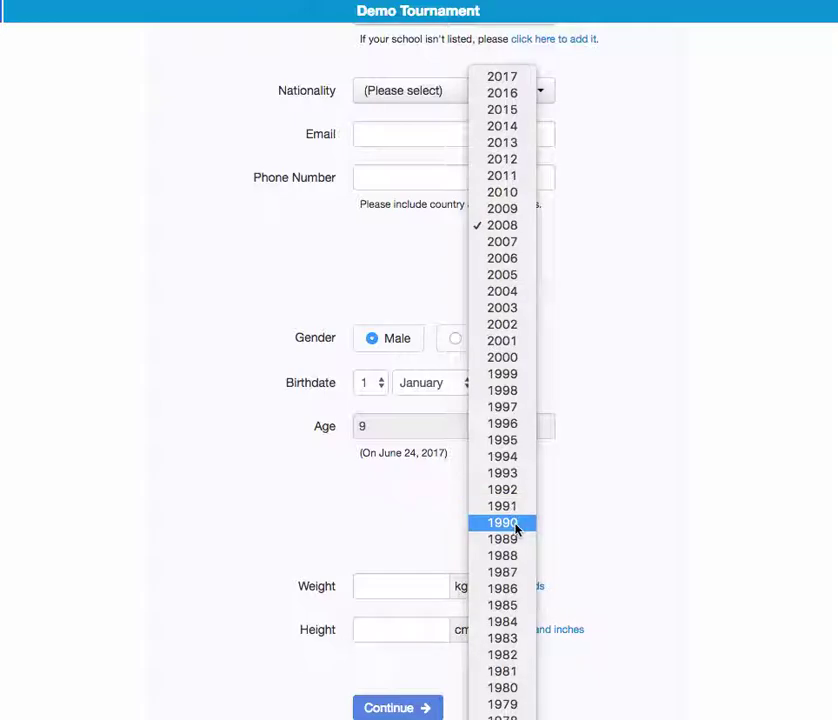
pyautogui.click(515, 527)
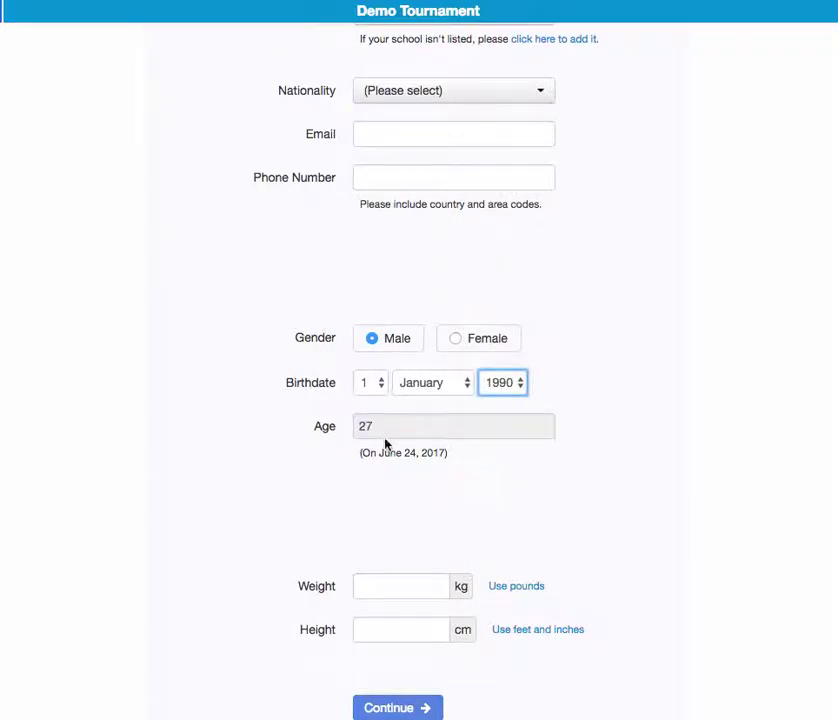
pyautogui.click(434, 386)
pyautogui.click(430, 497)
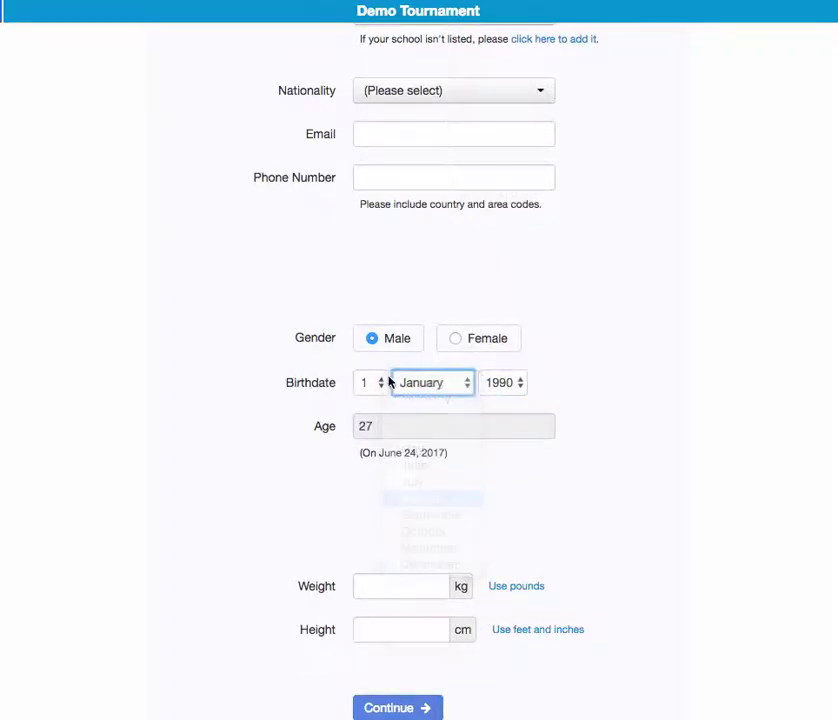
pyautogui.click(372, 385)
pyautogui.click(380, 518)
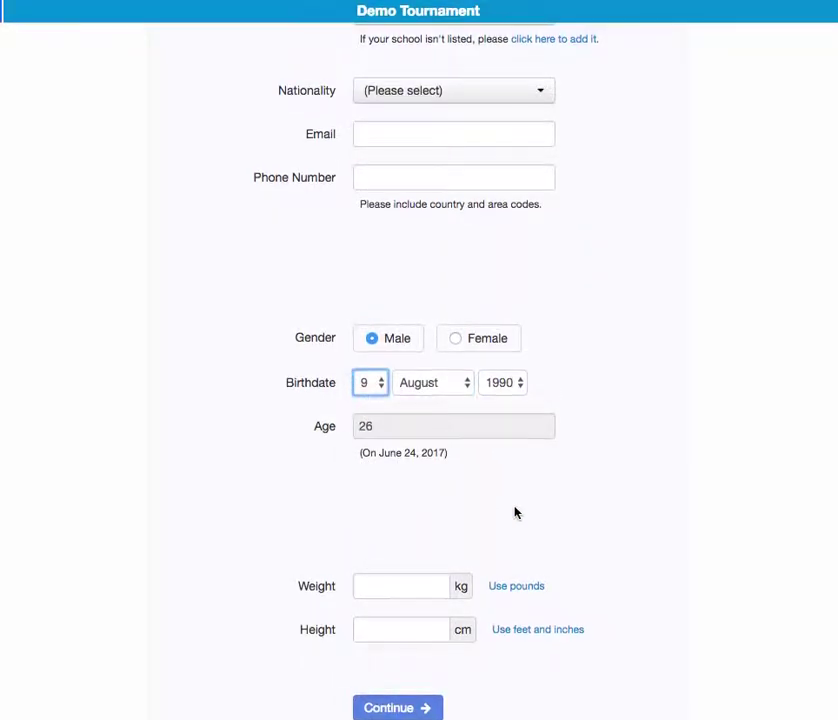
# Step: Set the competitor's weight to 67 kg and select the Points Fighting and Light Contact (Beginners) 18+ years M 60.1-70.0kg categories
pyautogui.click(406, 586)
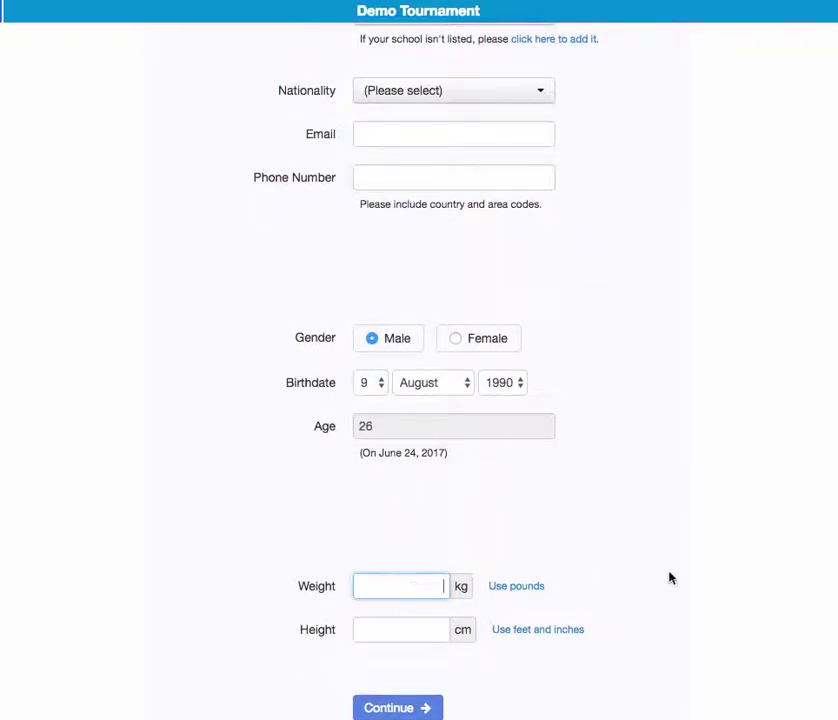
pyautogui.write('67')
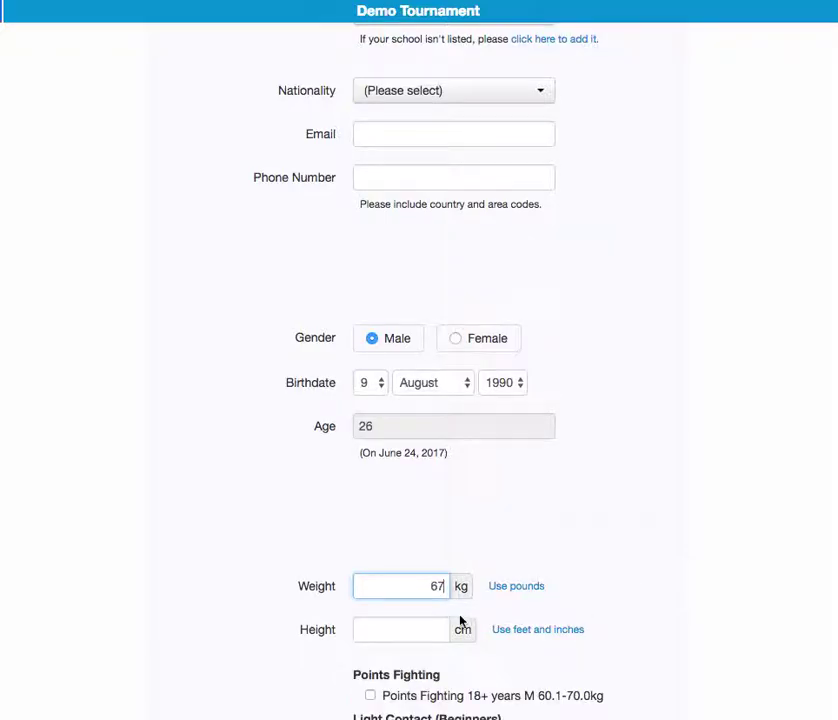
pyautogui.scroll(-3, 432, 620)
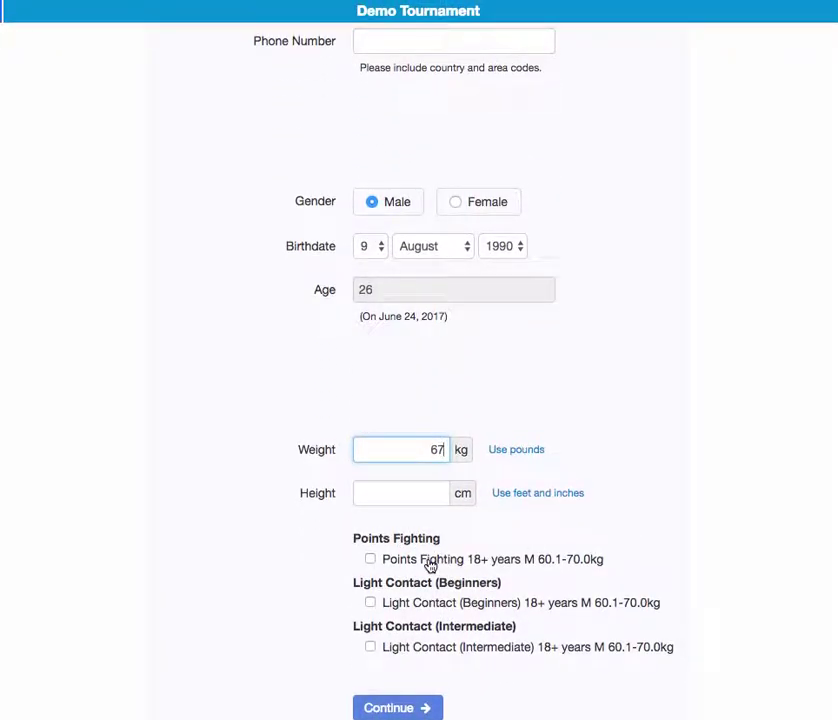
pyautogui.click(428, 567)
pyautogui.click(445, 612)
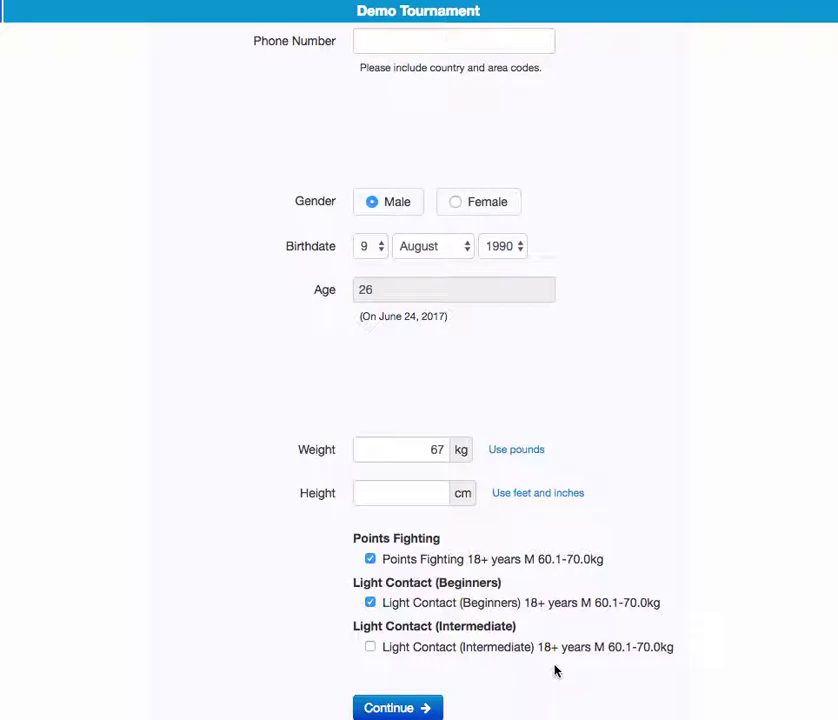
# Step: Change the birth year in the competitor's birthdate to that of a child in the 0-9 age group
pyautogui.click(502, 247)
pyautogui.scroll(3, 479, 254)
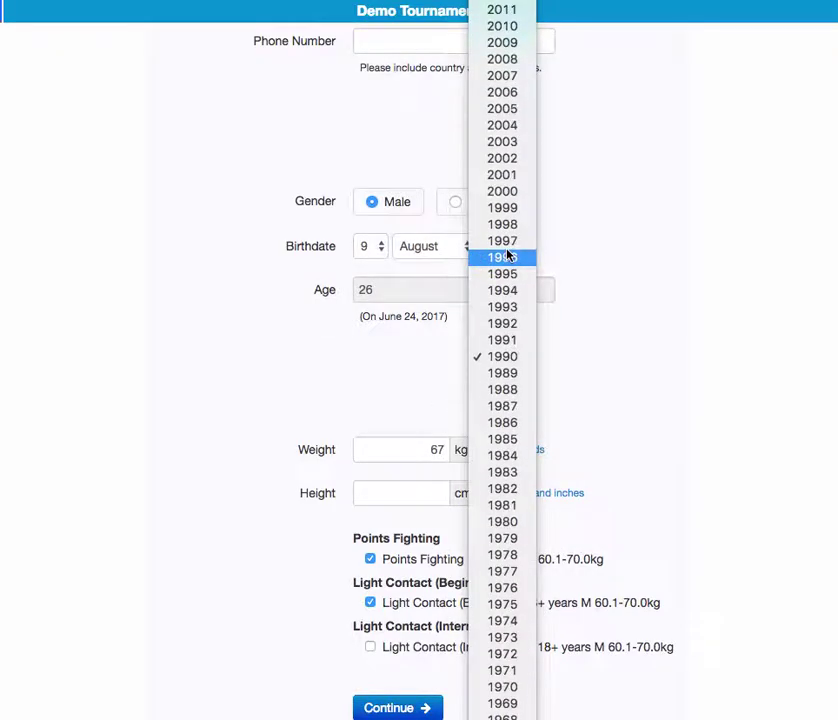
pyautogui.click(511, 27)
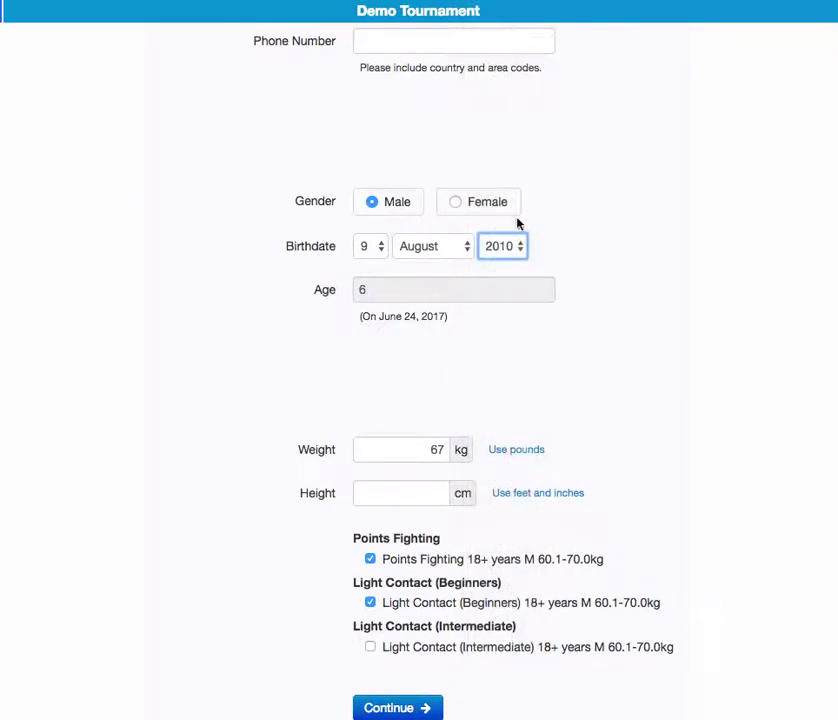
# Step: Set the competitor's height to 140 cm and select the Points Fighting 0-9 years M 130.1-140.0cm category
pyautogui.scroll(3, 560, 325)
pyautogui.click(424, 637)
pyautogui.write('140')
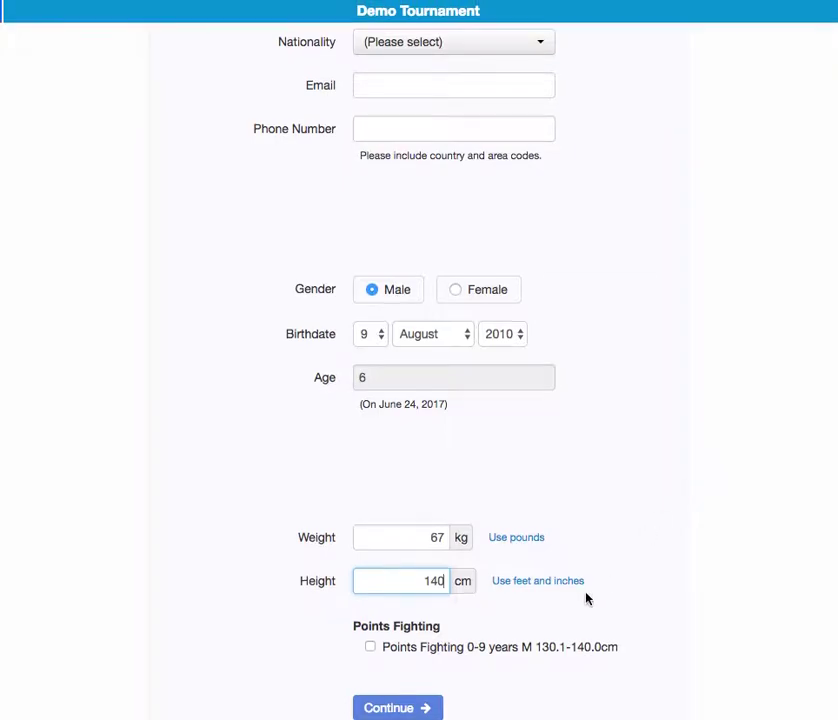
pyautogui.click(609, 544)
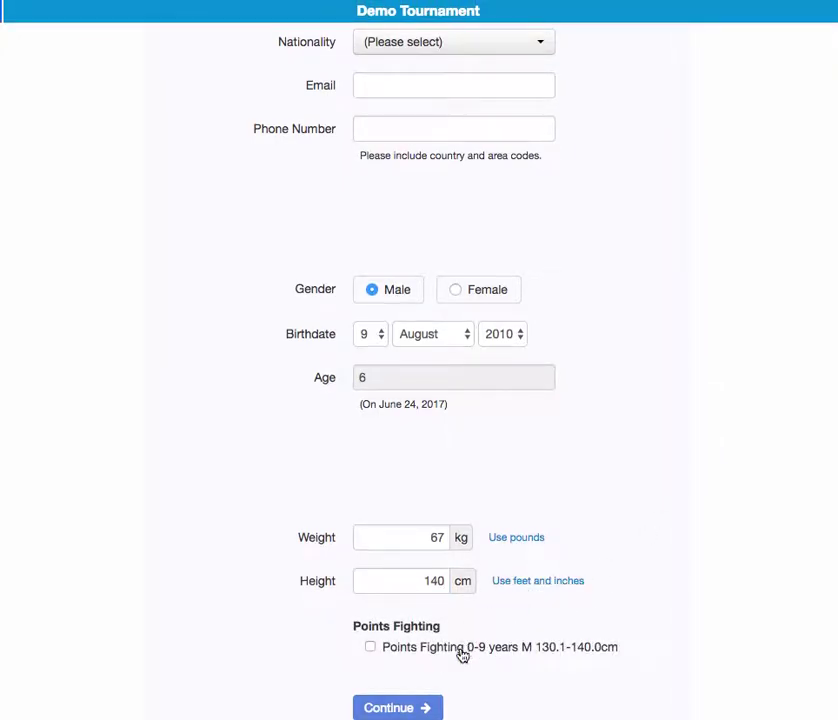
pyautogui.click(464, 649)
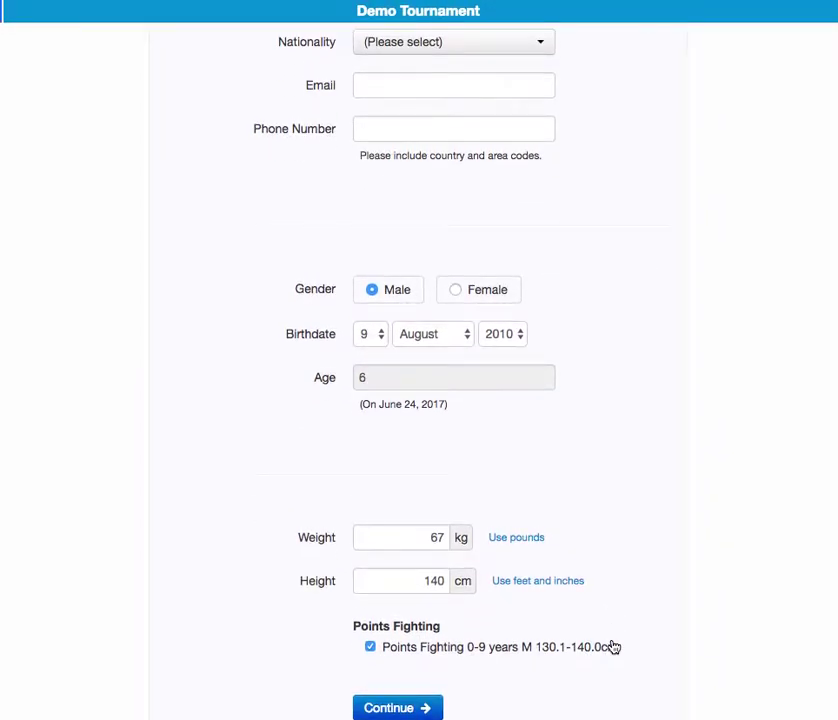
# Step: Leave the competitor registration form without submitting it and return to the Demo Tournament's home page
pyautogui.scroll(5, 613, 647)
pyautogui.click(383, 88)
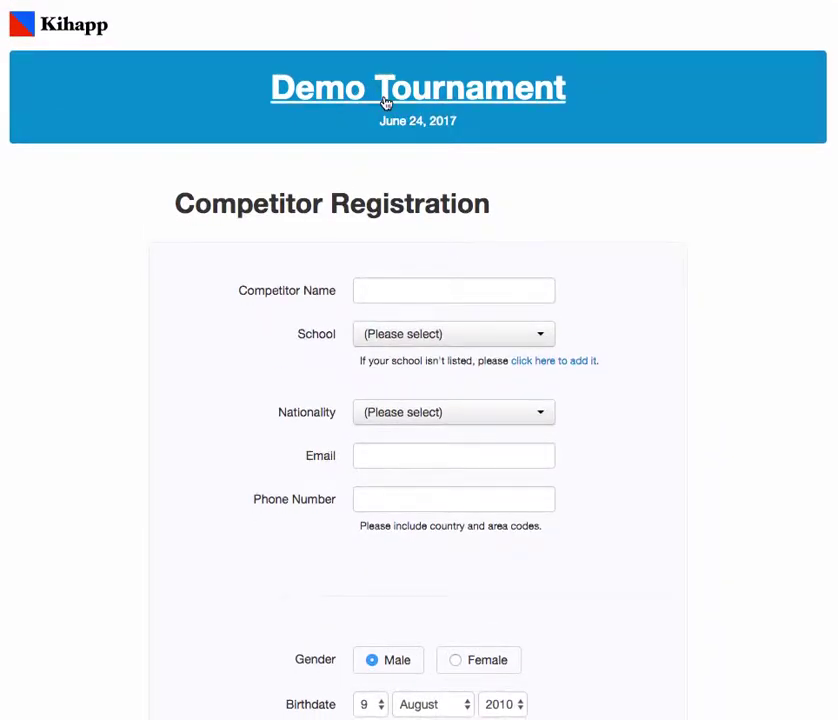
pyautogui.scroll(-1, 672, 610)
pyautogui.scroll(1, 672, 610)
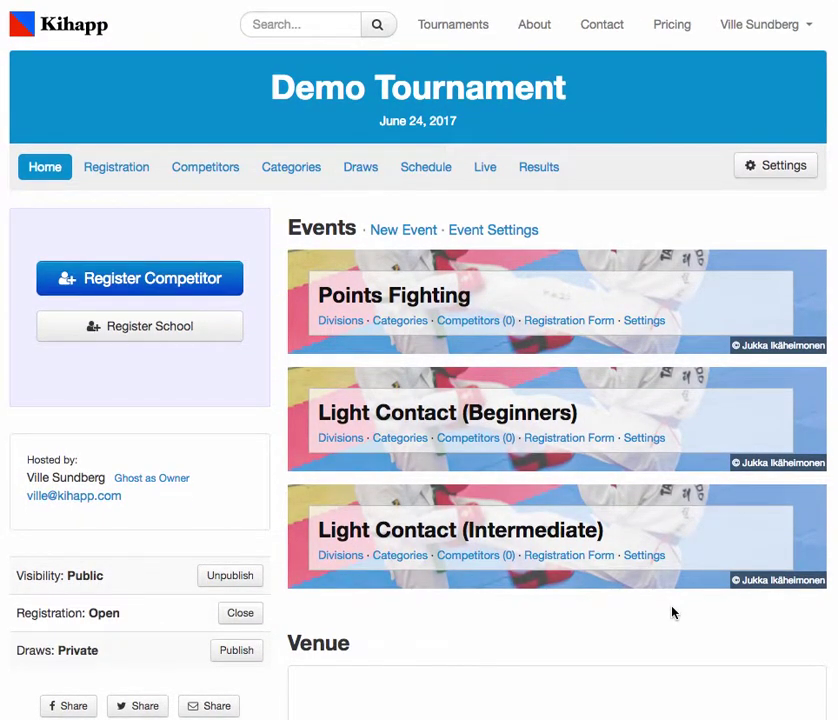